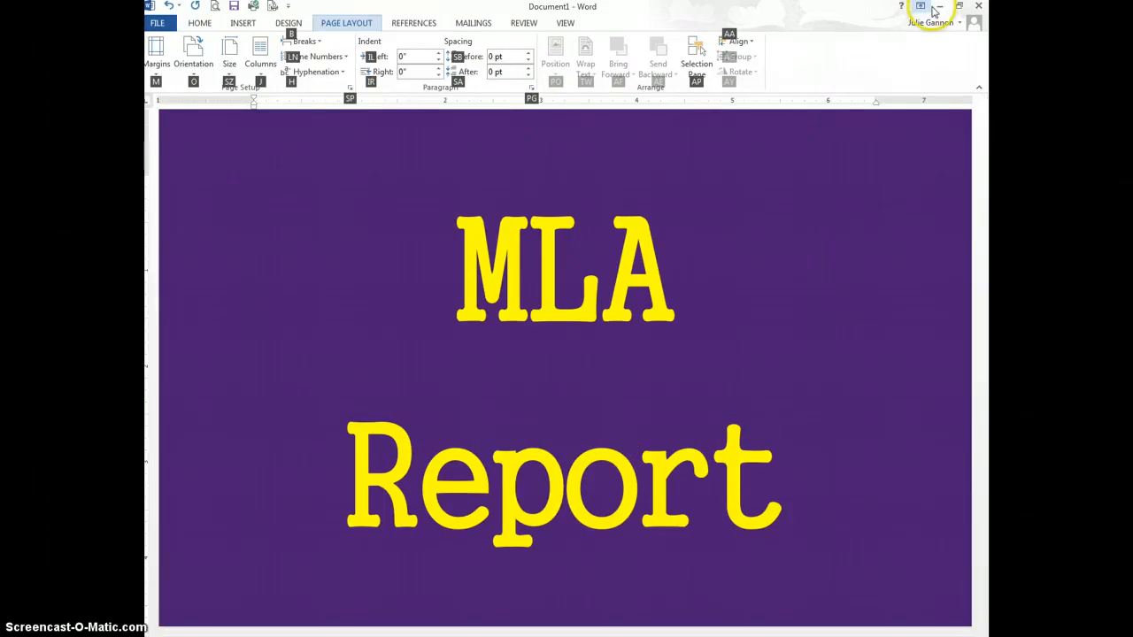
Step: Minimize the MLA Report title document to reveal the Windows desktop
{"action": "left_click", "coordinate": [940, 7]}
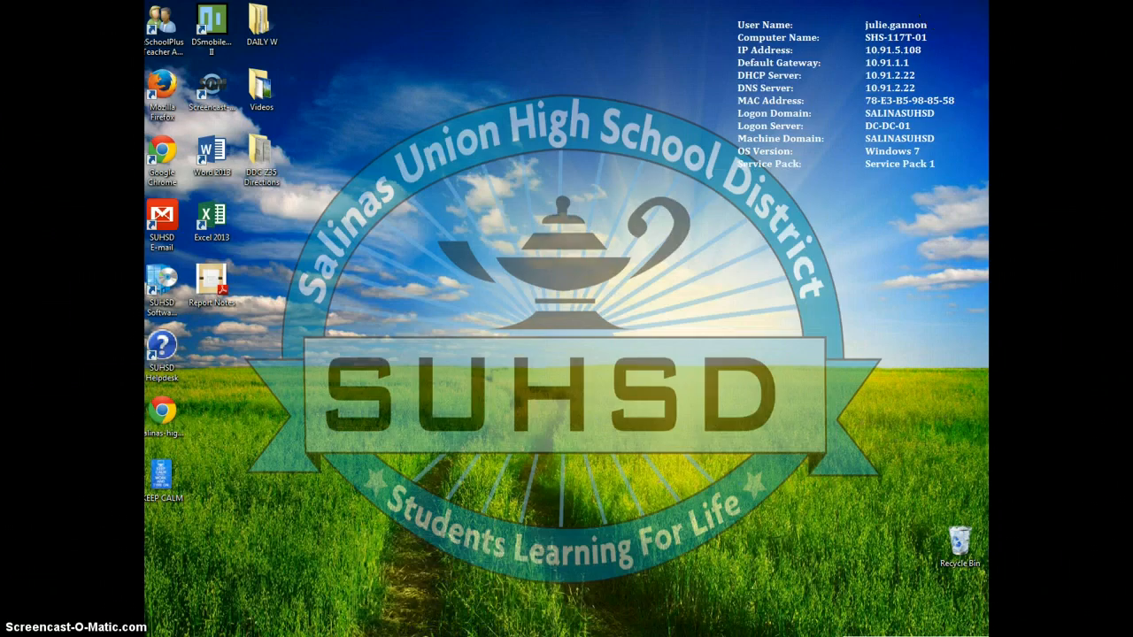
Step: Restore the Document2 report template window from the Word taskbar preview
{"action": "mouse_move", "coordinate": [406, 634]}
{"action": "left_click", "coordinate": [427, 604]}
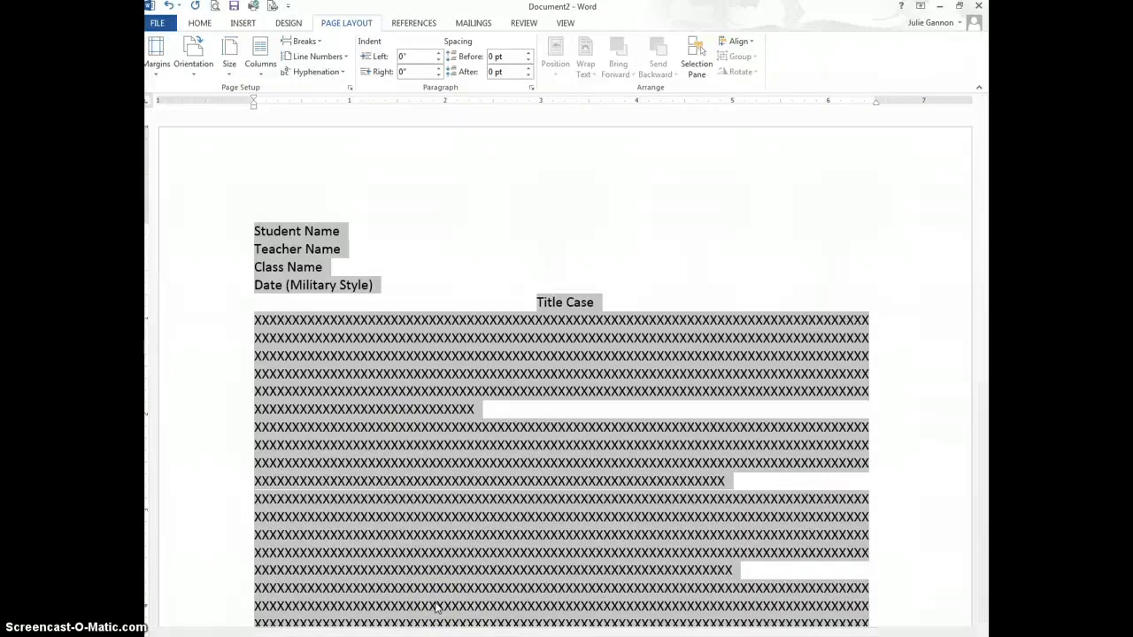
Step: Select all of Document2's text, from the Student Name line through the body paragraphs
{"action": "left_click", "coordinate": [390, 301]}
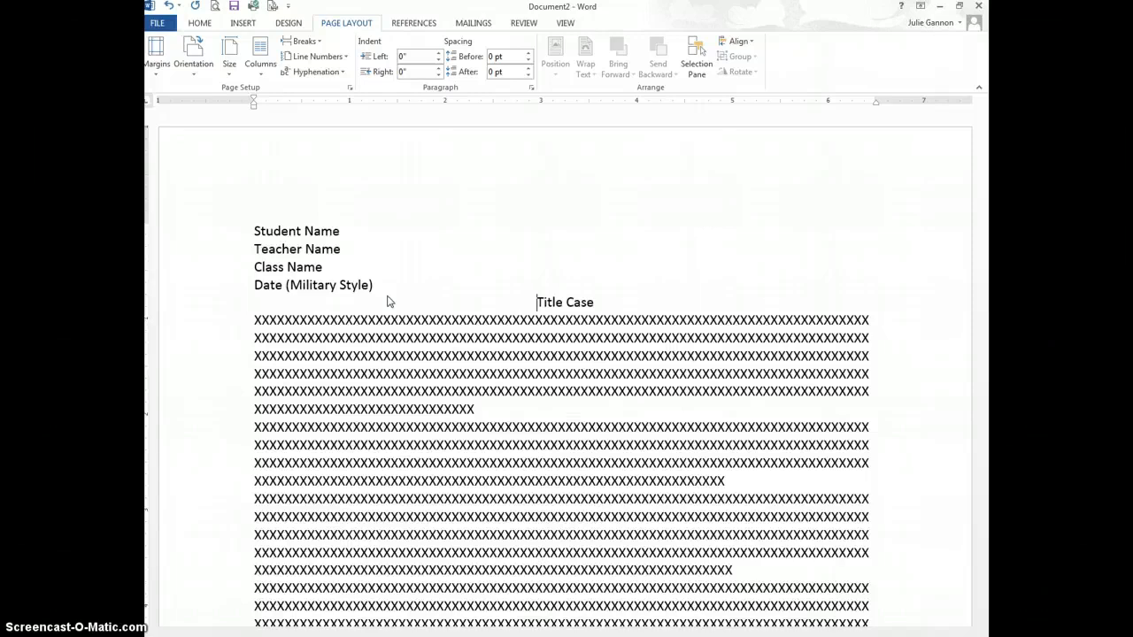
{"action": "left_click", "coordinate": [375, 283]}
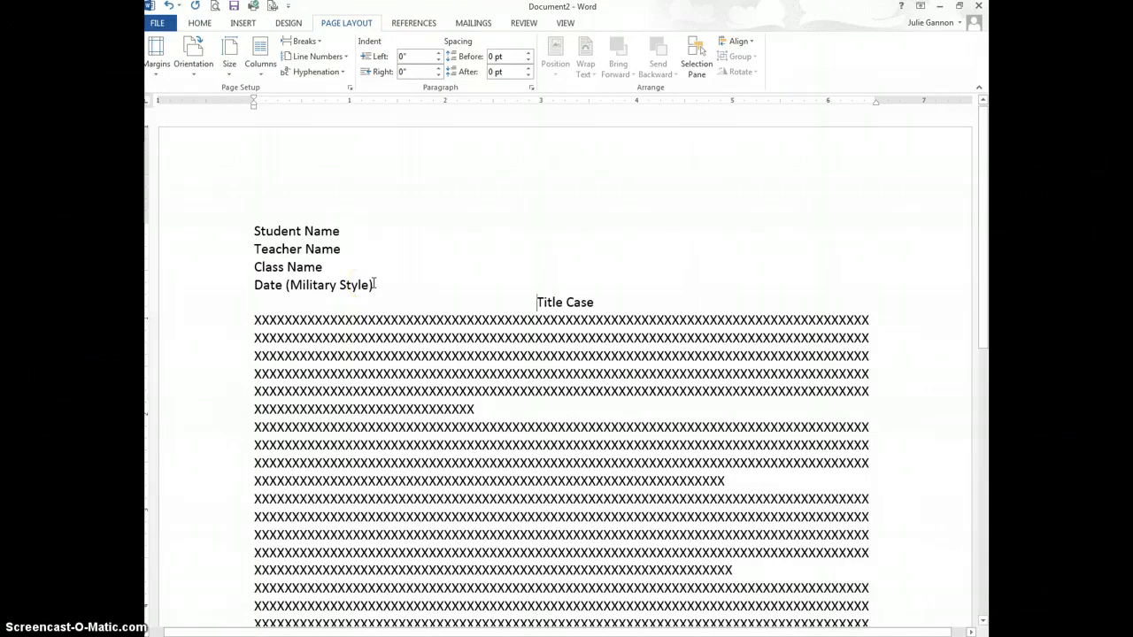
{"action": "key", "text": "ctrl+a"}
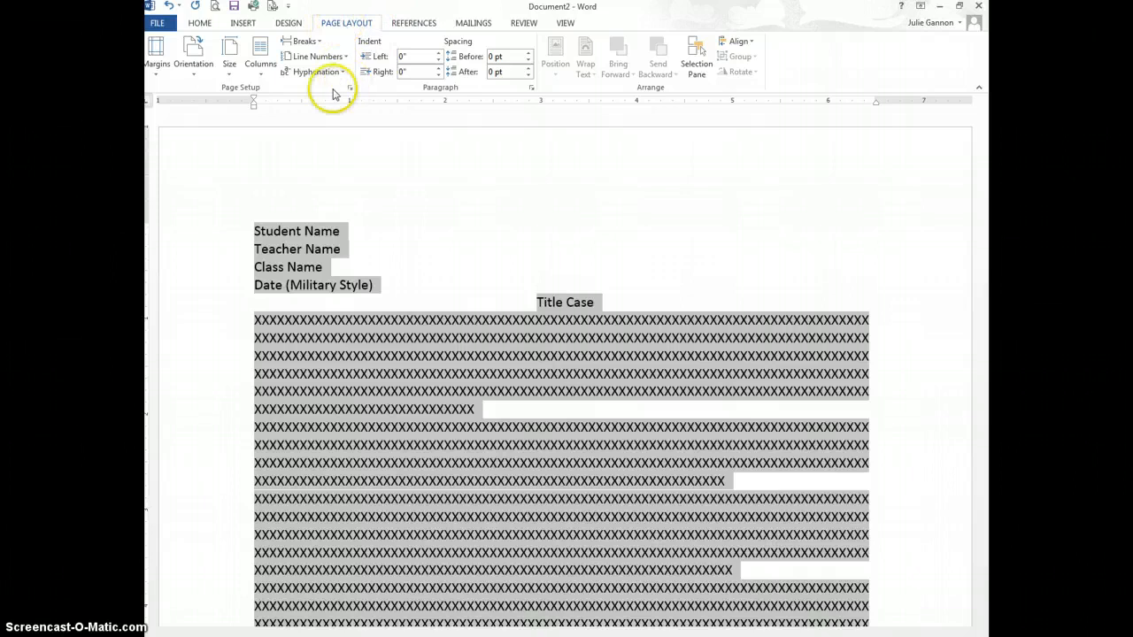
Step: Apply the 1-inch Last Custom Setting margin preset to all four sides
{"action": "left_click", "coordinate": [156, 78]}
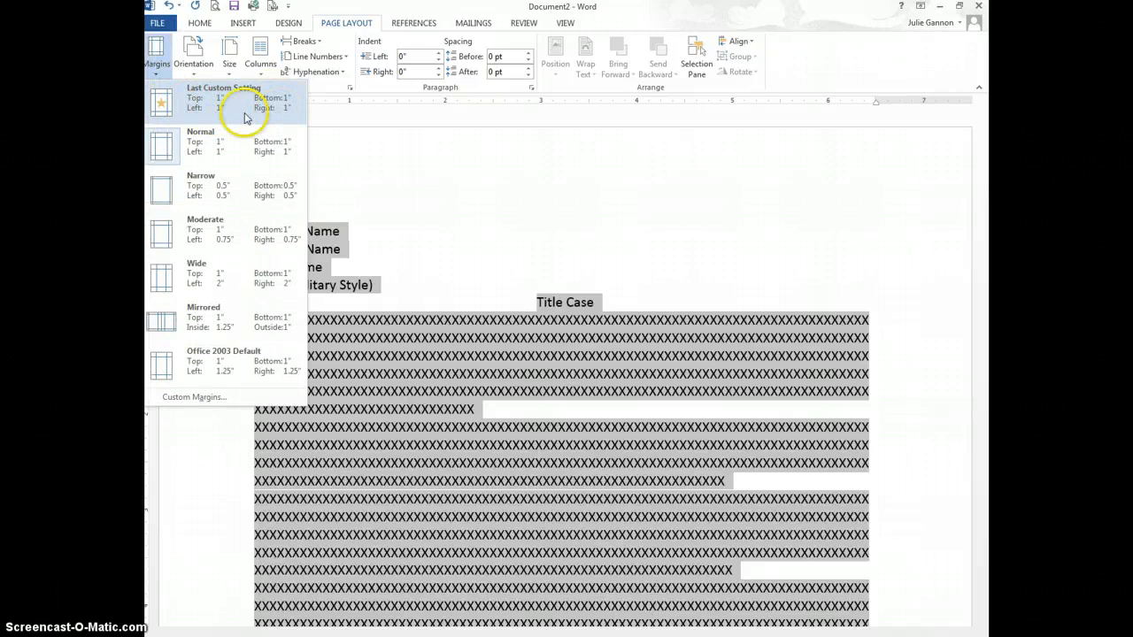
{"action": "left_click", "coordinate": [273, 113]}
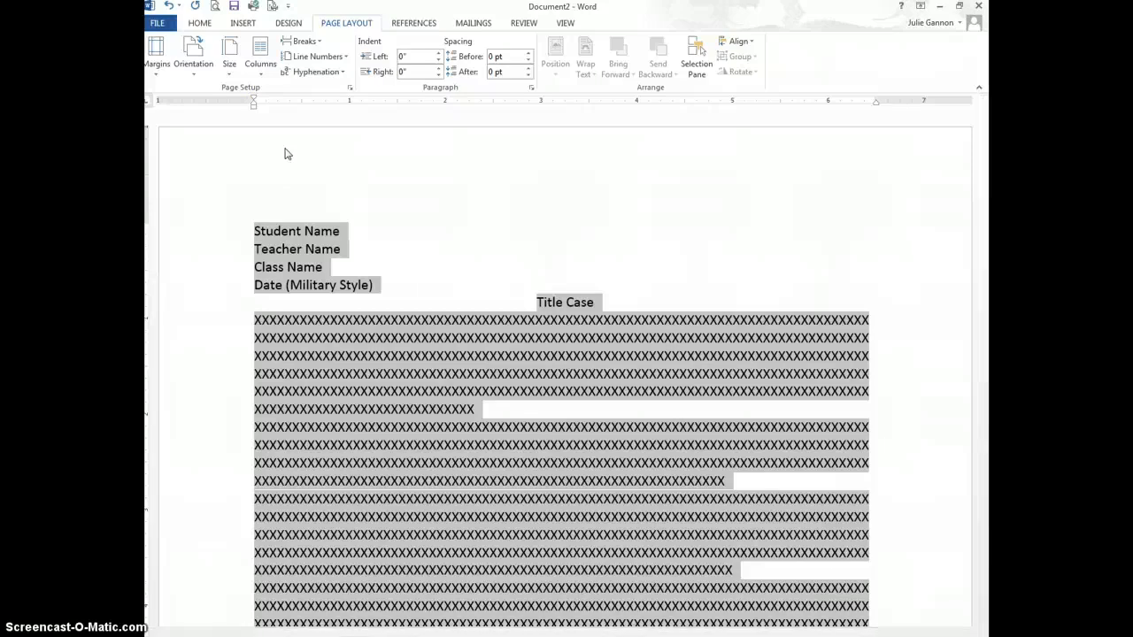
Step: Format the selected report text as Times New Roman, 12 pt
{"action": "left_click", "coordinate": [198, 23]}
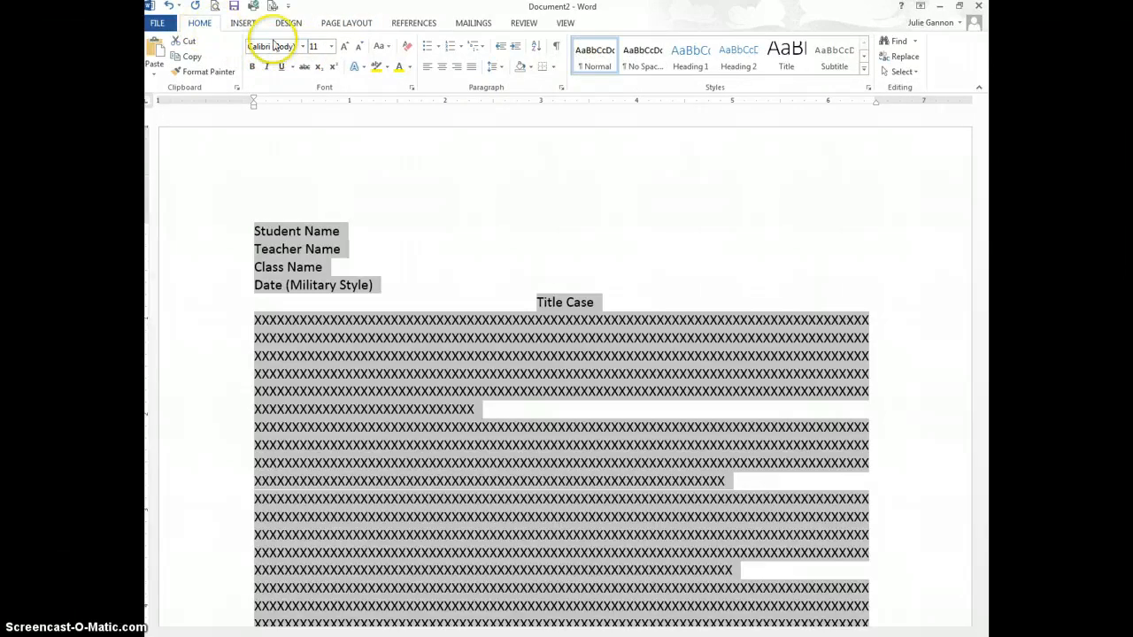
{"action": "left_click", "coordinate": [304, 47]}
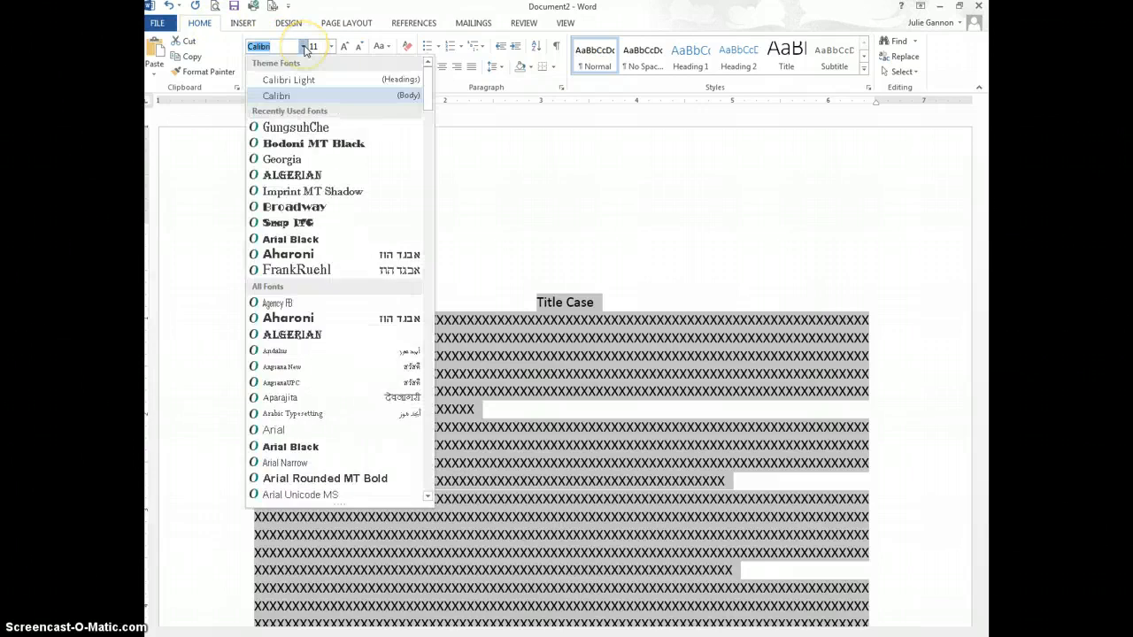
{"action": "left_click_drag", "start_coordinate": [426, 97], "coordinate": [409, 442]}
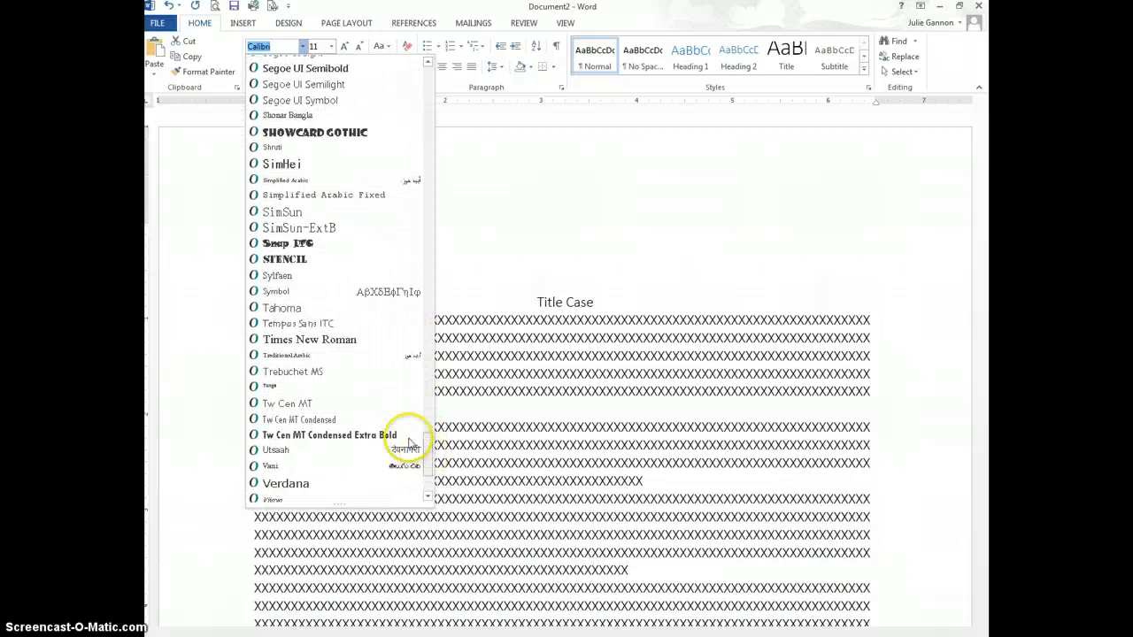
{"action": "left_click", "coordinate": [340, 339]}
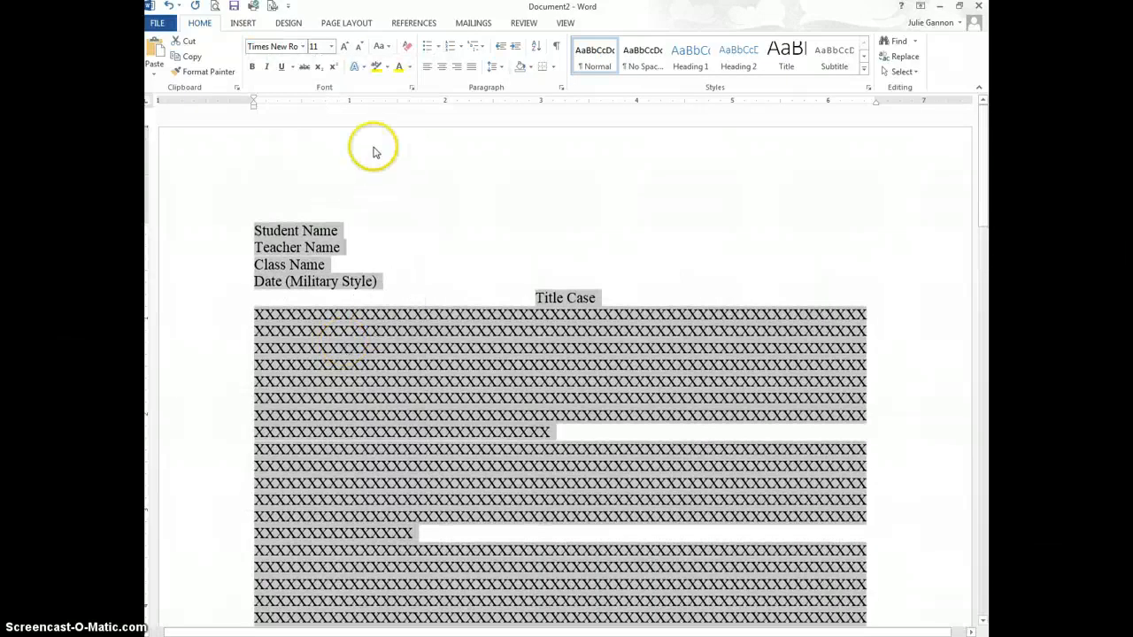
{"action": "left_click", "coordinate": [330, 46]}
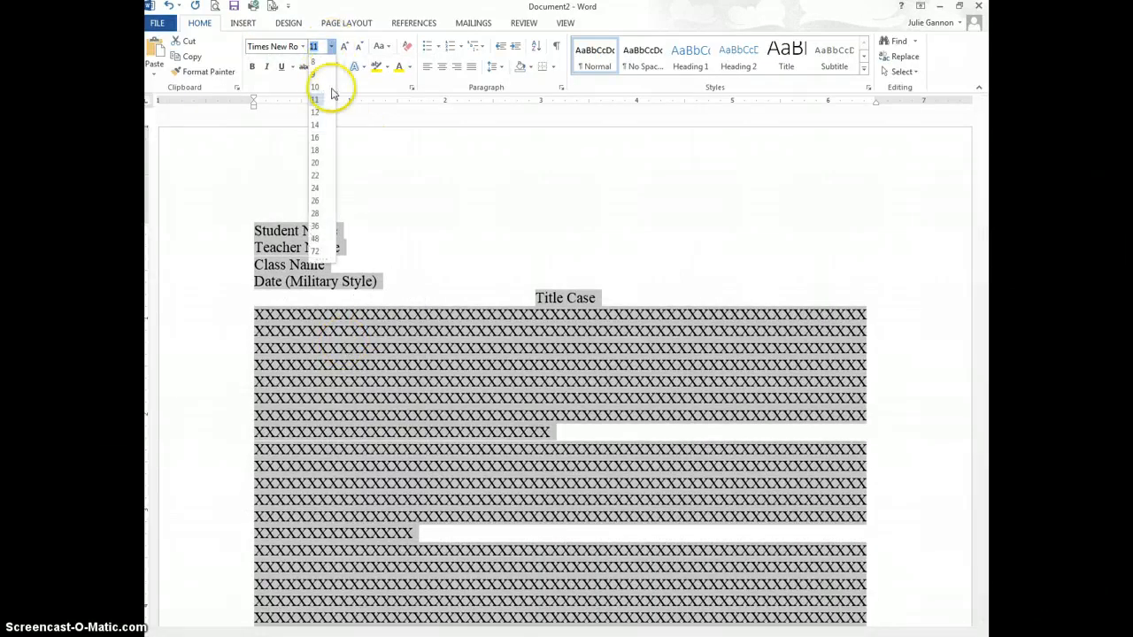
{"action": "left_click", "coordinate": [315, 111]}
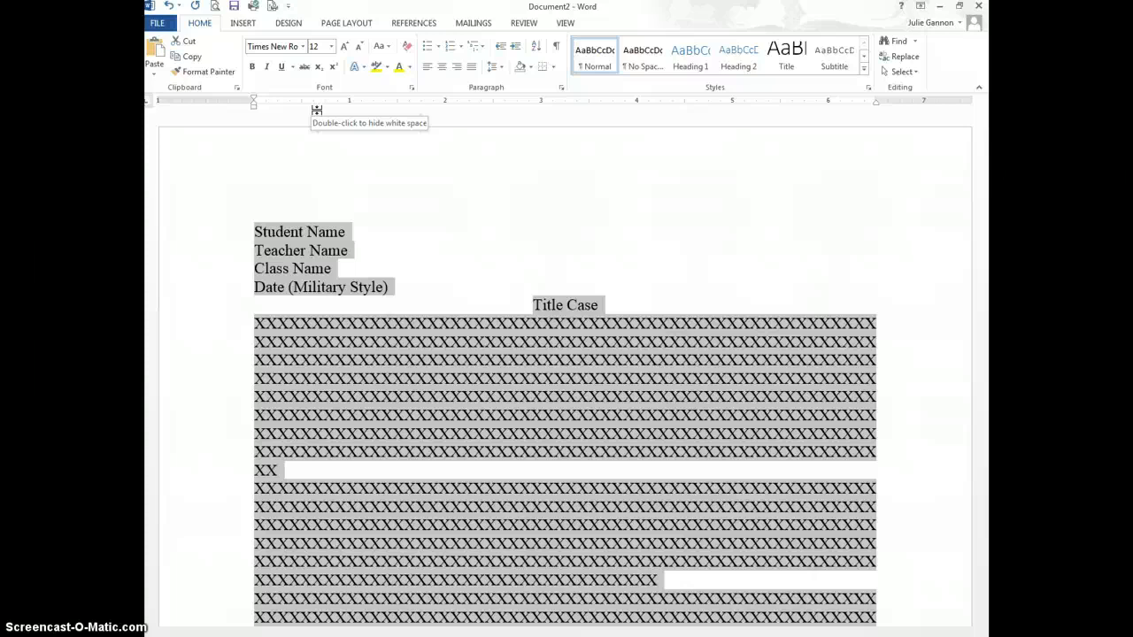
Step: Set the report's line spacing to Double in the Paragraph dialog
{"action": "left_click", "coordinate": [349, 25]}
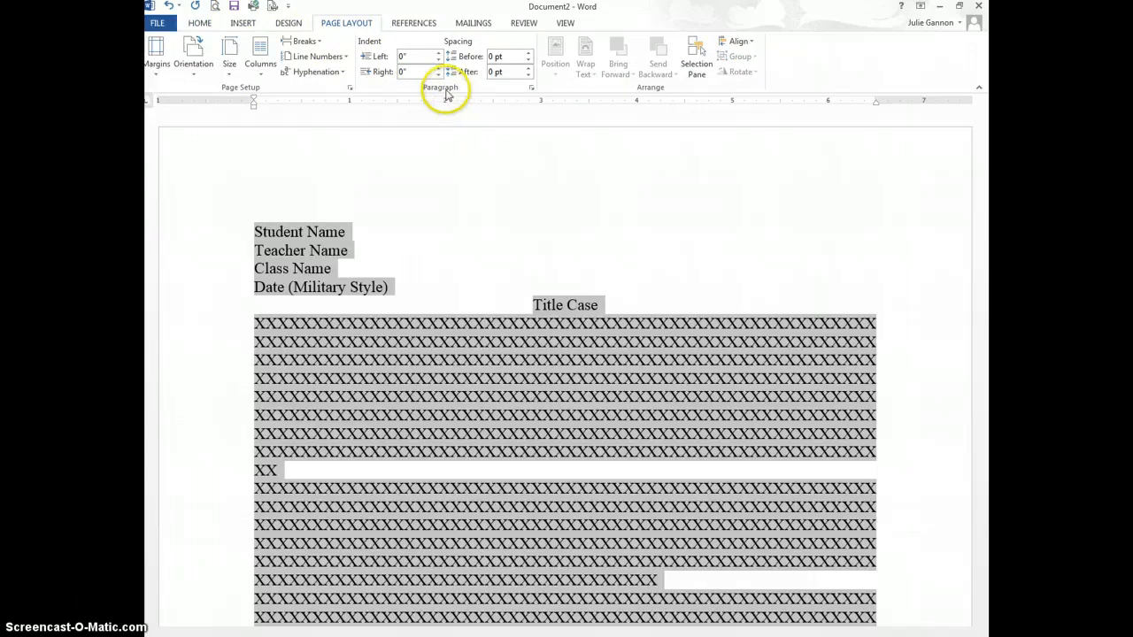
{"action": "left_click", "coordinate": [532, 89]}
{"action": "left_click", "coordinate": [598, 352]}
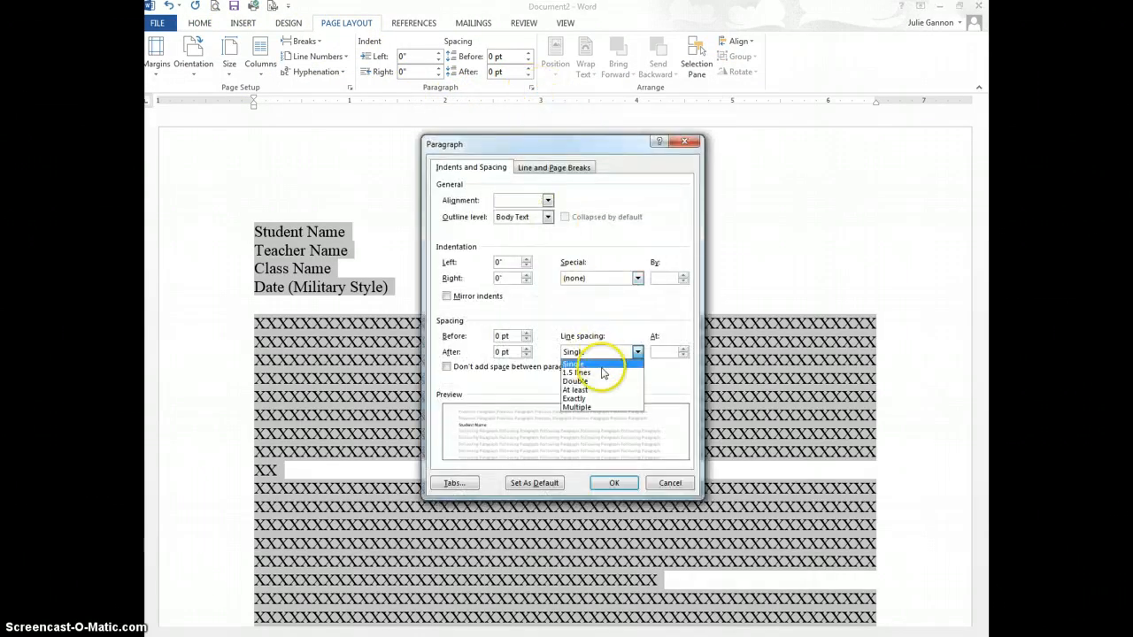
{"action": "left_click", "coordinate": [591, 381]}
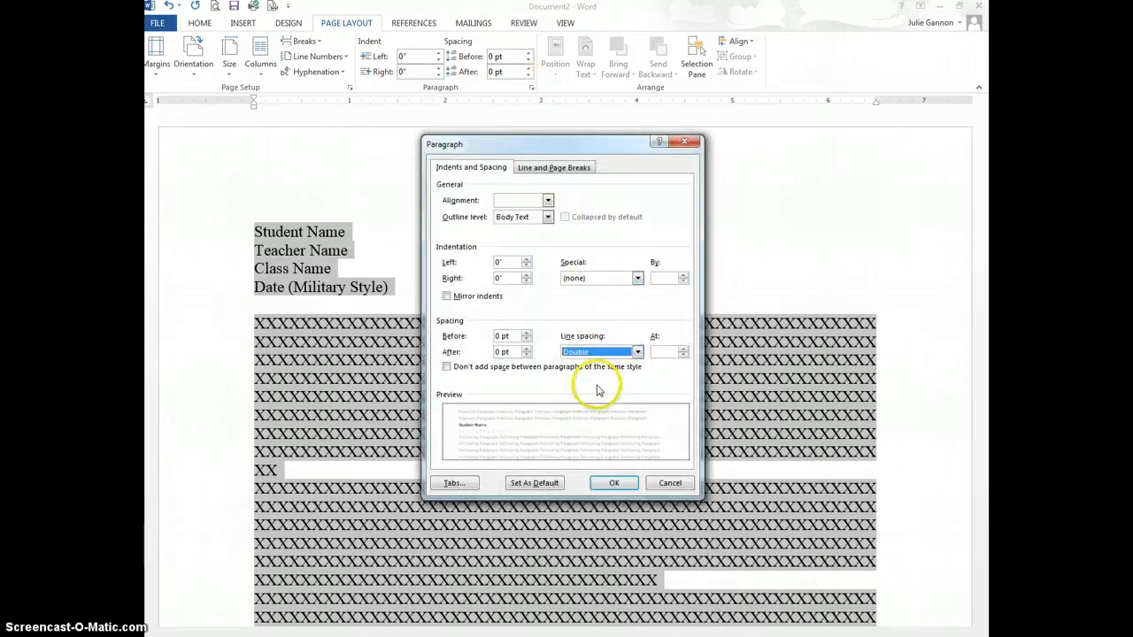
{"action": "left_click", "coordinate": [614, 486]}
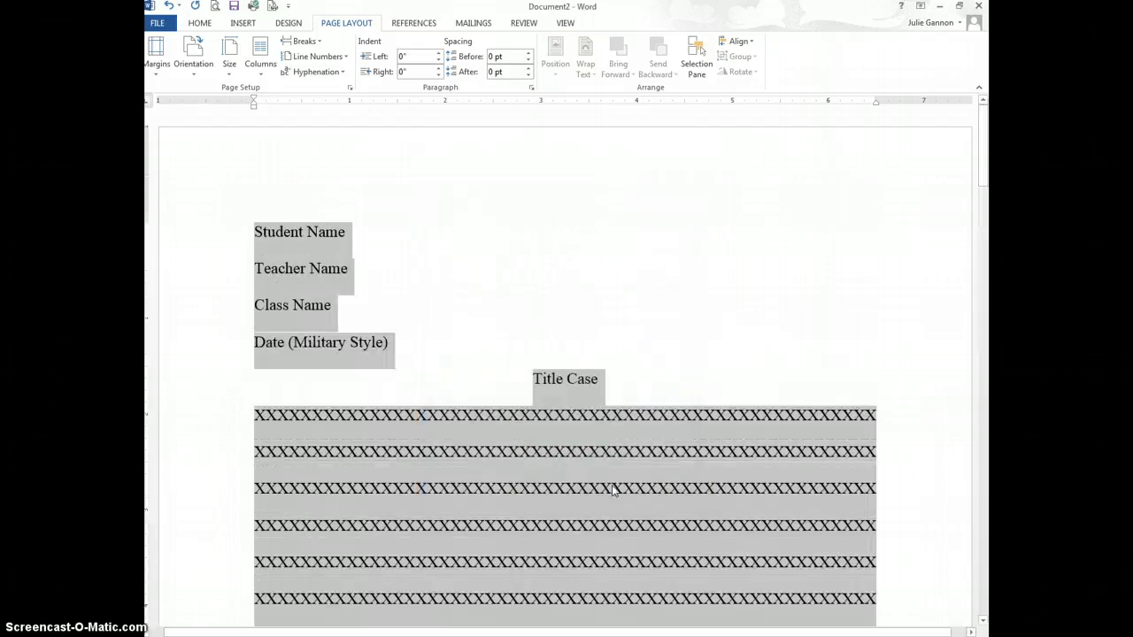
{"action": "left_click", "coordinate": [584, 476]}
Step: Keep the text double-spaced and Tab-indent the first line of the opening body paragraph
{"action": "left_click", "coordinate": [522, 388]}
{"action": "key", "text": "ctrl+1"}
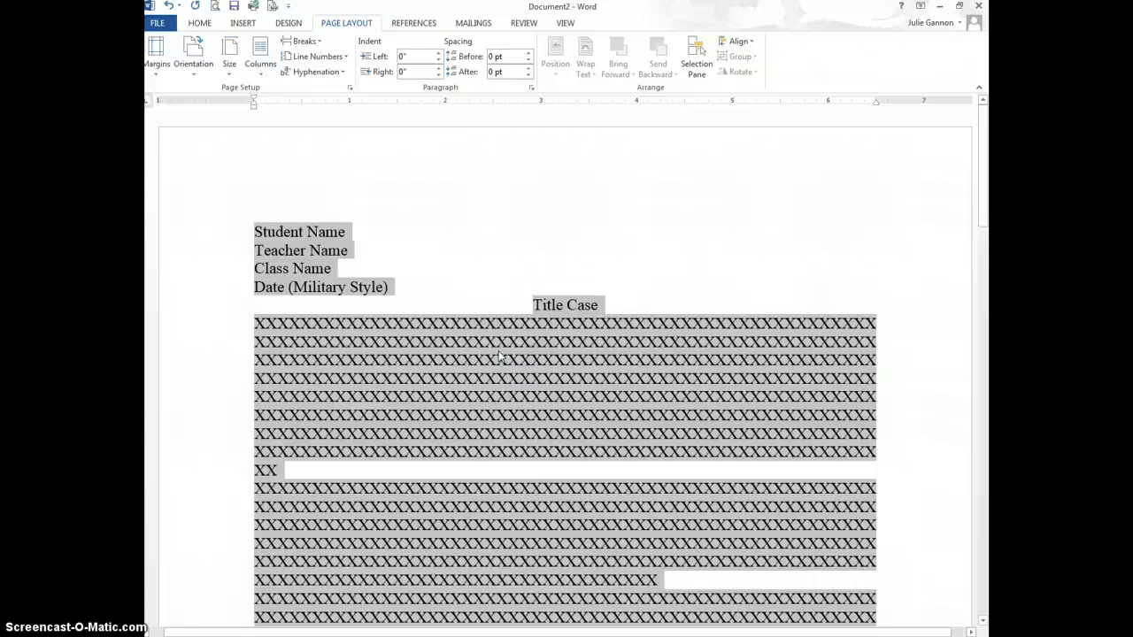
{"action": "key", "text": "ctrl+2"}
{"action": "key", "text": "ctrl+1"}
{"action": "key", "text": "ctrl+2"}
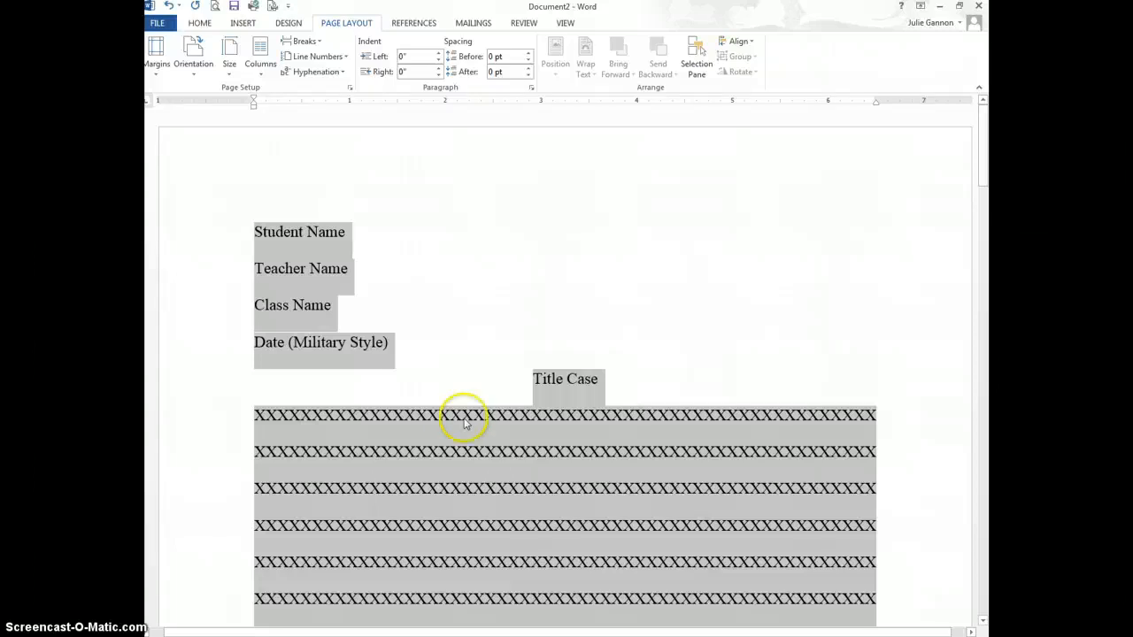
{"action": "left_click", "coordinate": [255, 421]}
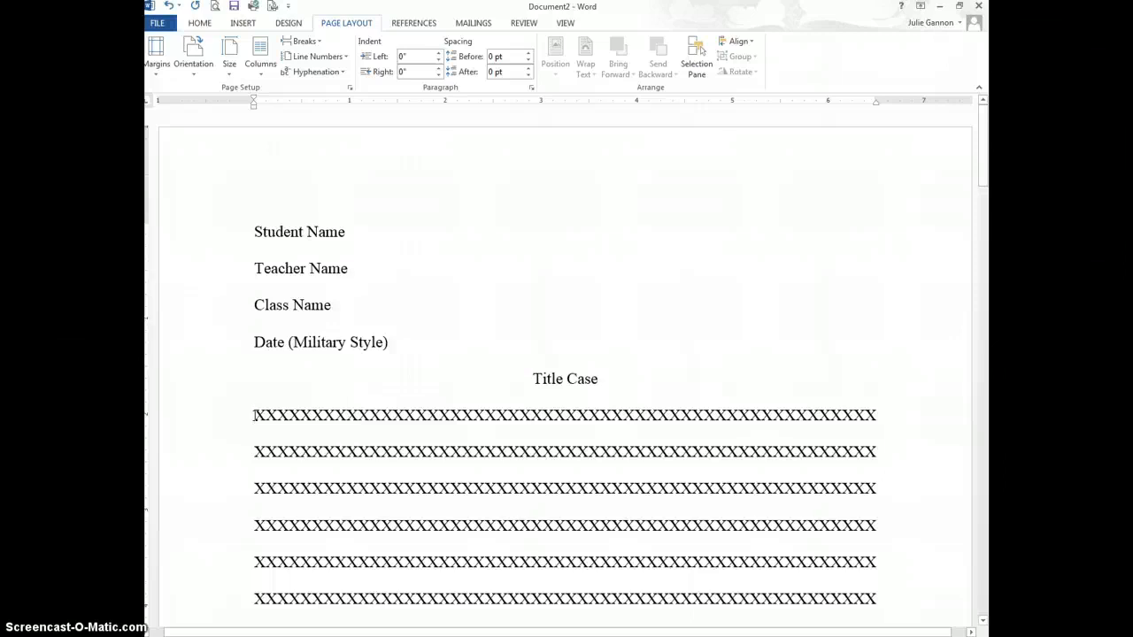
{"action": "key", "text": "Tab"}
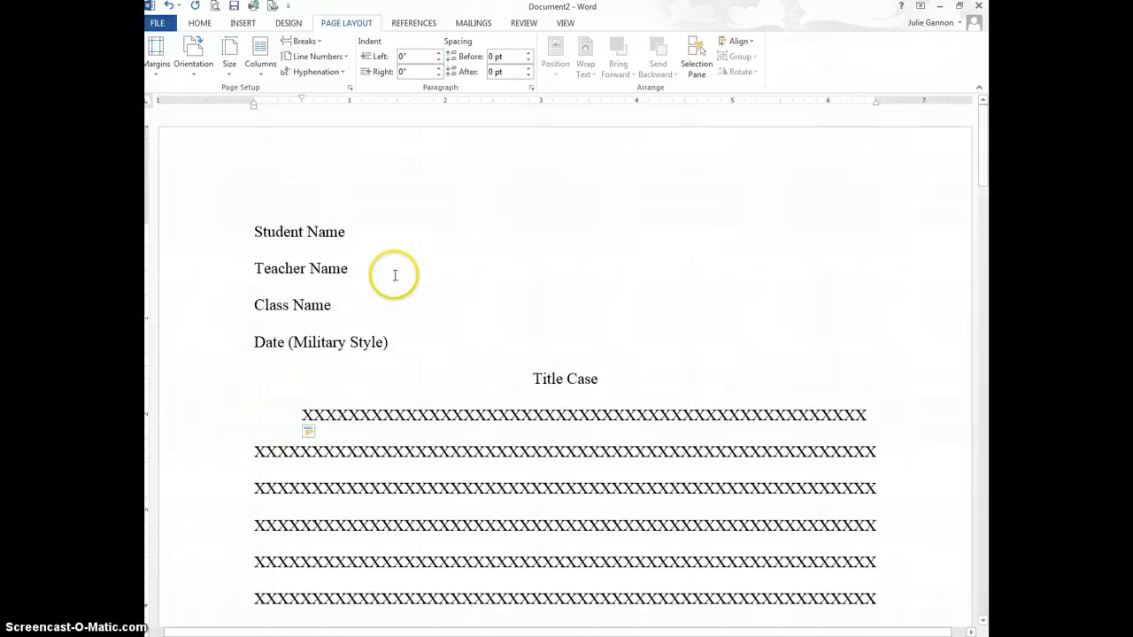
Step: Show formatting marks and Tab-indent the second and third body paragraphs
{"action": "left_click", "coordinate": [200, 22]}
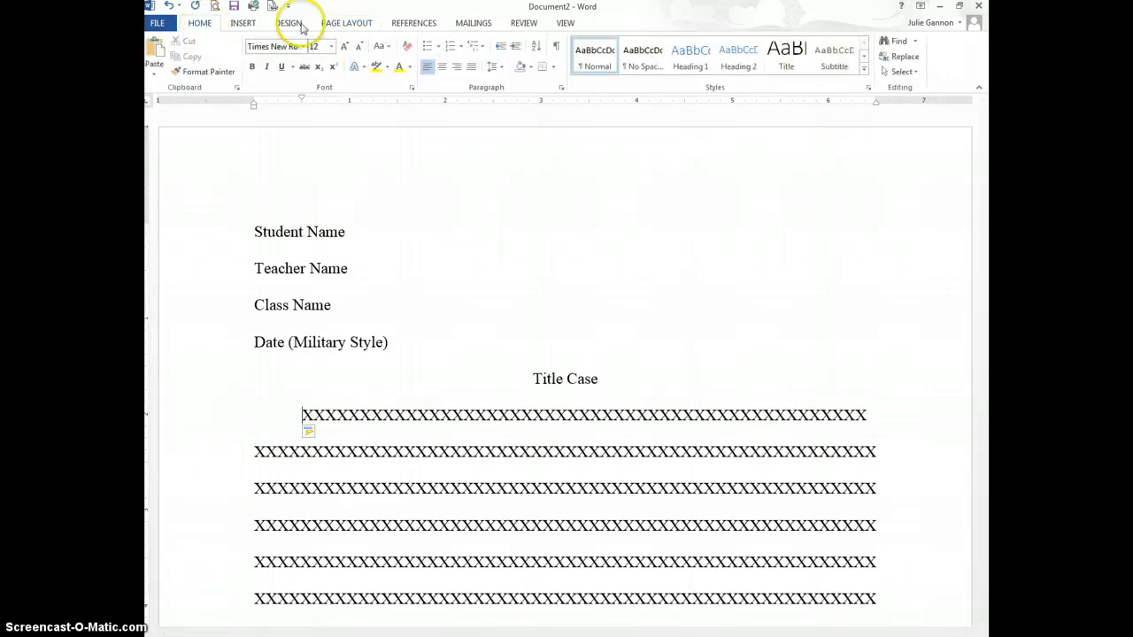
{"action": "left_click", "coordinate": [556, 46]}
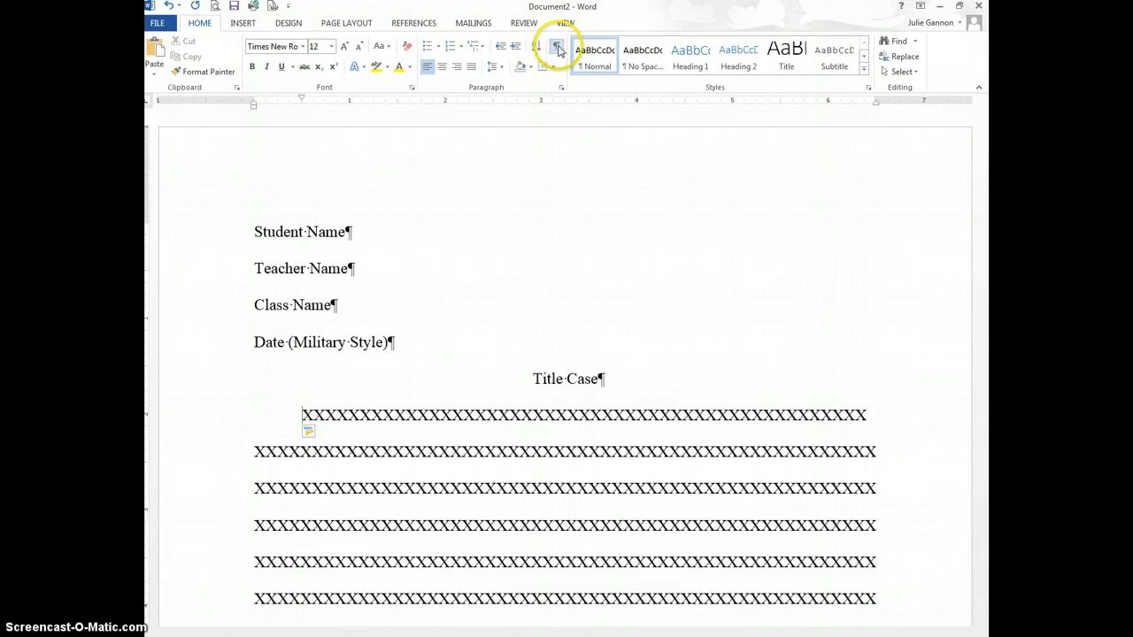
{"action": "scroll", "coordinate": [480, 316], "scroll_direction": "down", "scroll_amount": 5}
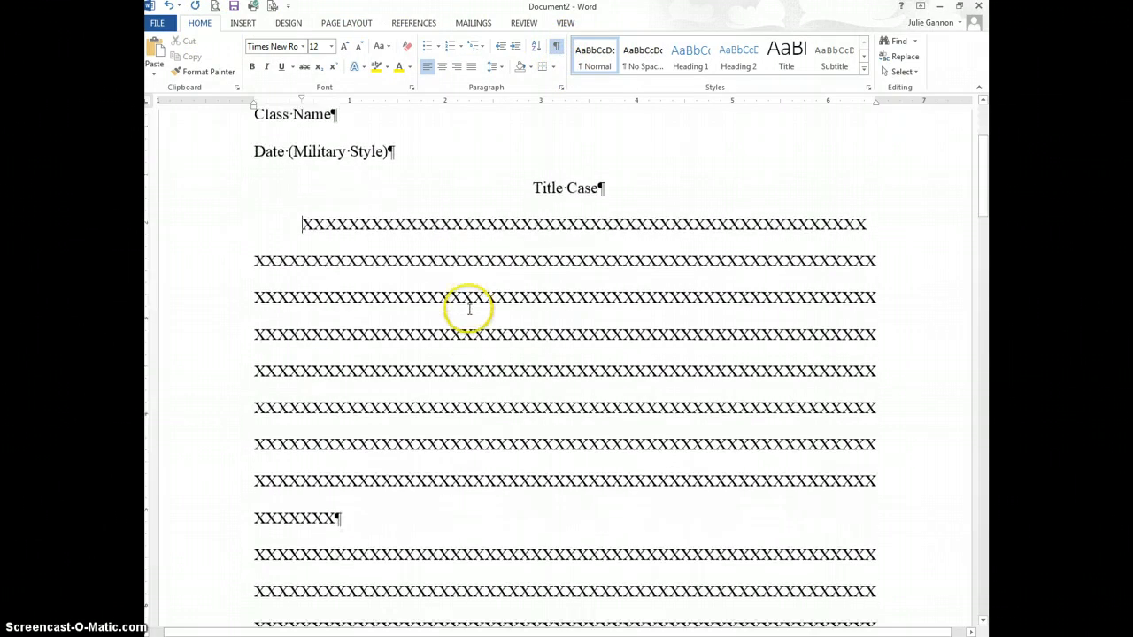
{"action": "left_click", "coordinate": [256, 554]}
{"action": "key", "text": "Tab"}
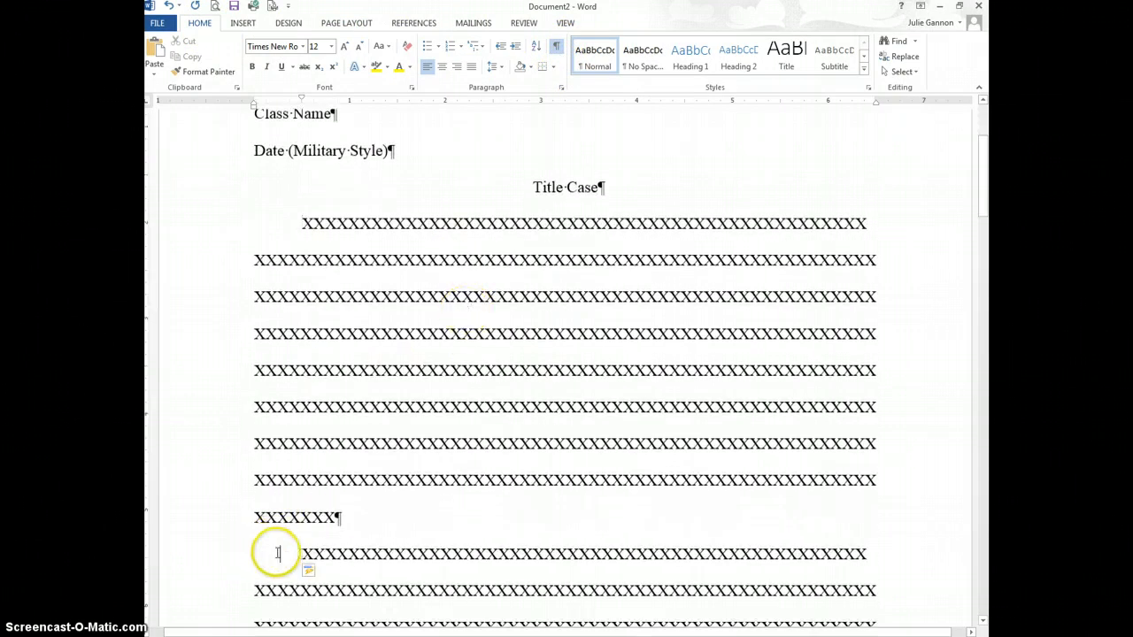
{"action": "scroll", "coordinate": [278, 555], "scroll_direction": "down", "scroll_amount": 7}
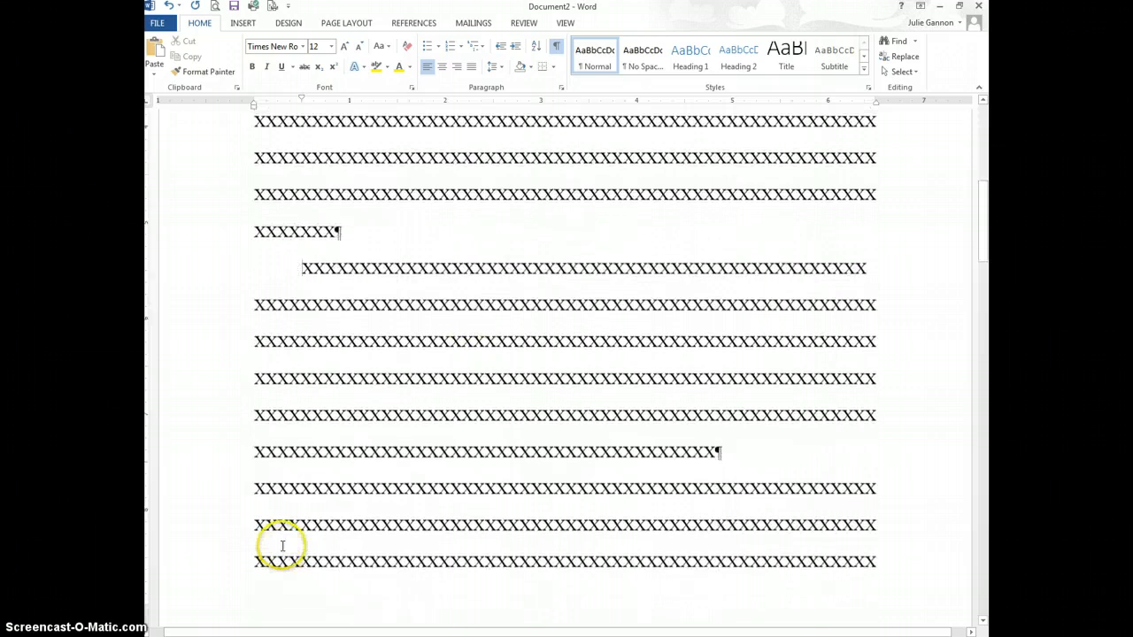
{"action": "left_click", "coordinate": [254, 487]}
{"action": "key", "text": "Tab"}
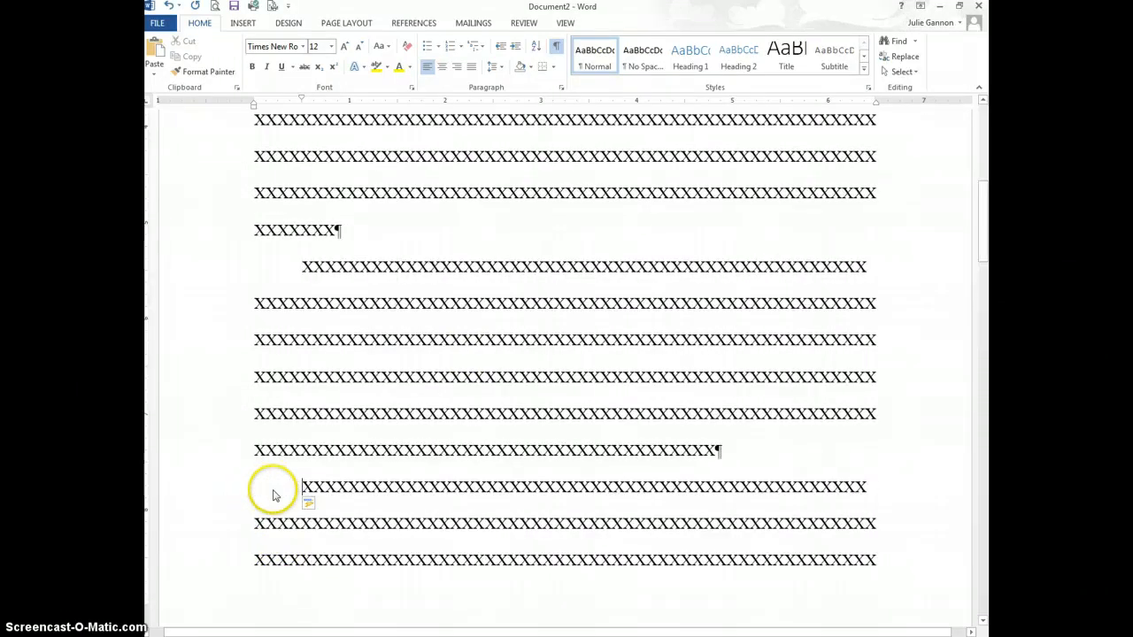
Step: Tab-indent the first lines of the next two body paragraphs
{"action": "scroll", "coordinate": [274, 493], "scroll_direction": "down", "scroll_amount": 4}
{"action": "scroll", "coordinate": [274, 489], "scroll_direction": "down", "scroll_amount": 5}
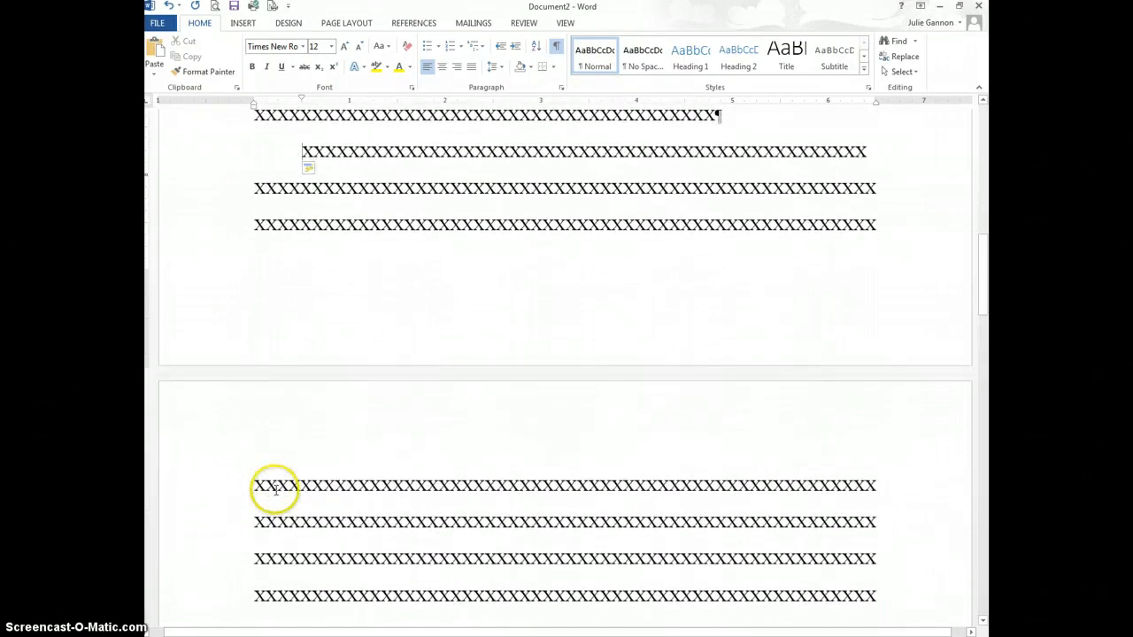
{"action": "scroll", "coordinate": [354, 514], "scroll_direction": "down", "scroll_amount": 4}
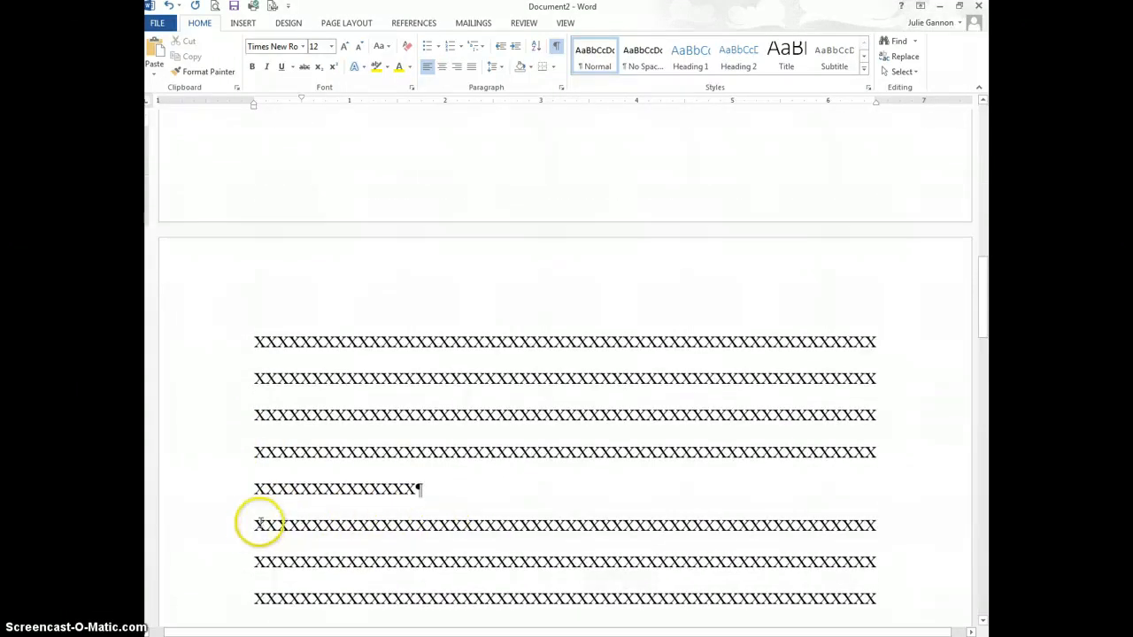
{"action": "left_click", "coordinate": [254, 526]}
{"action": "key", "text": "Tab"}
{"action": "scroll", "coordinate": [304, 526], "scroll_direction": "down", "scroll_amount": 5}
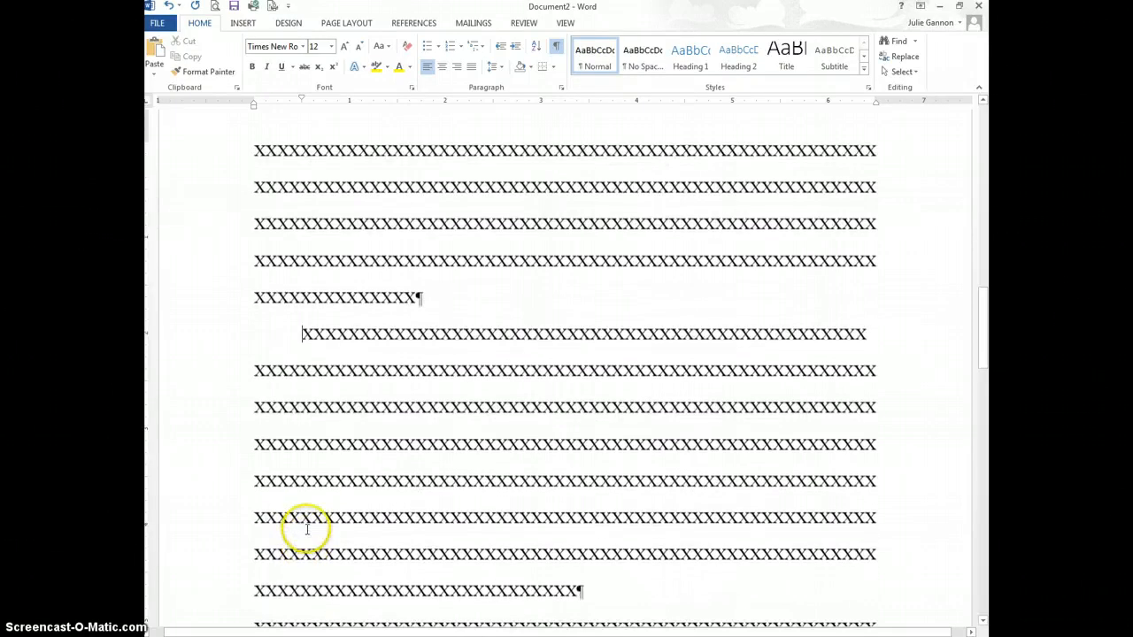
{"action": "scroll", "coordinate": [304, 531], "scroll_direction": "down", "scroll_amount": 4}
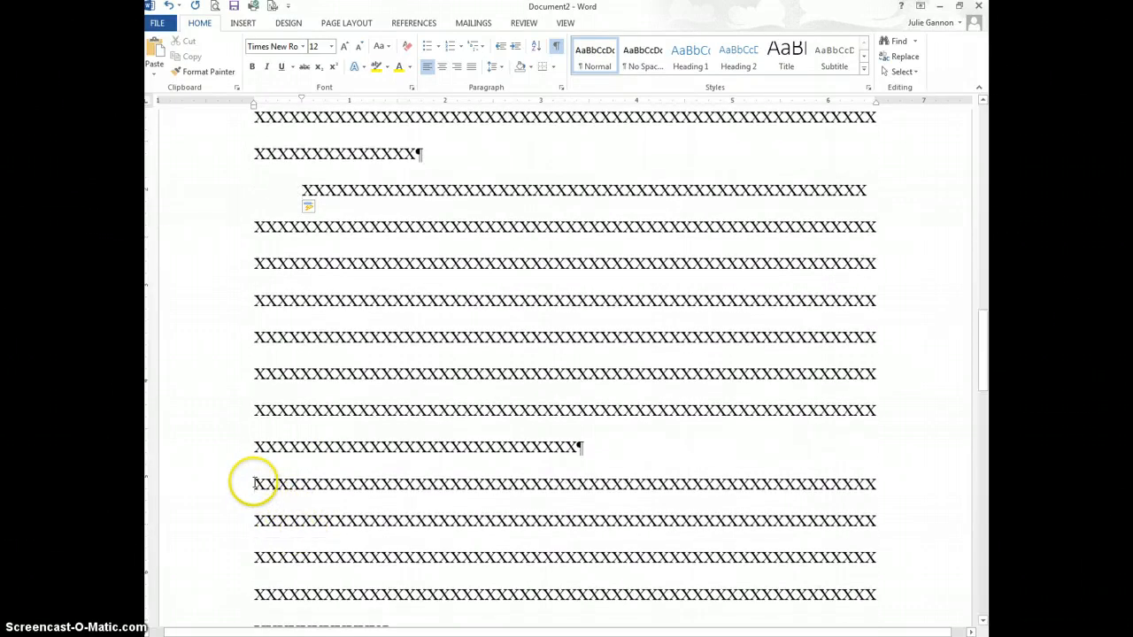
{"action": "left_click", "coordinate": [255, 483]}
{"action": "key", "text": "Tab"}
Step: Tab-indent the remaining body paragraphs through the last one
{"action": "scroll", "coordinate": [266, 482], "scroll_direction": "down", "scroll_amount": 5}
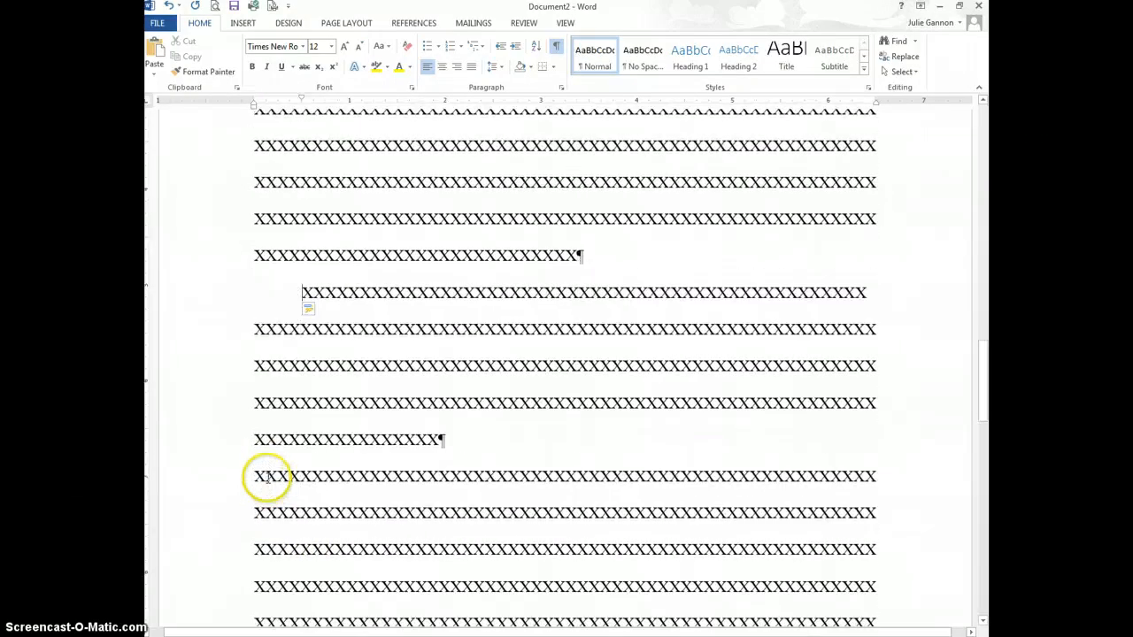
{"action": "left_click", "coordinate": [256, 476]}
{"action": "key", "text": "Tab"}
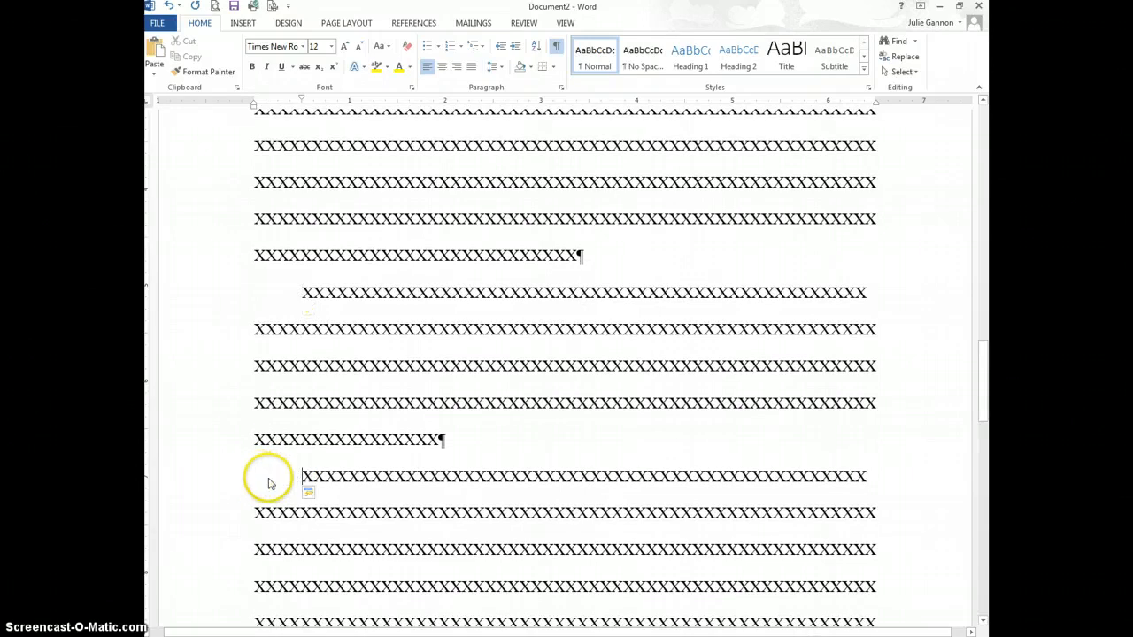
{"action": "scroll", "coordinate": [270, 483], "scroll_direction": "down", "scroll_amount": 5}
{"action": "scroll", "coordinate": [288, 475], "scroll_direction": "down", "scroll_amount": 5}
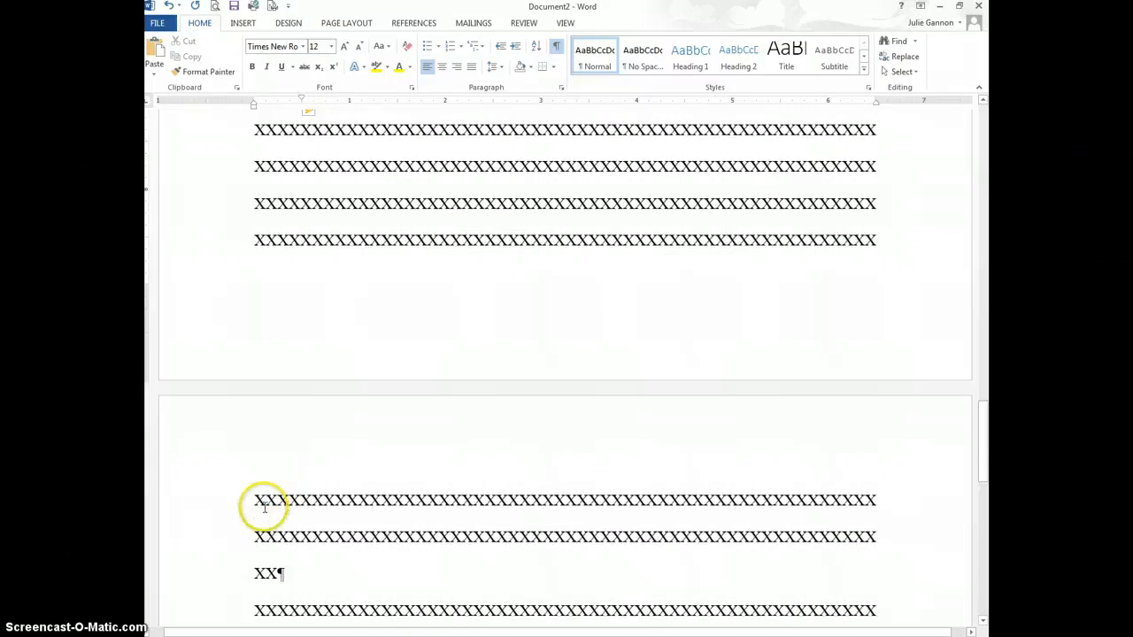
{"action": "left_click", "coordinate": [256, 607]}
{"action": "key", "text": "Tab"}
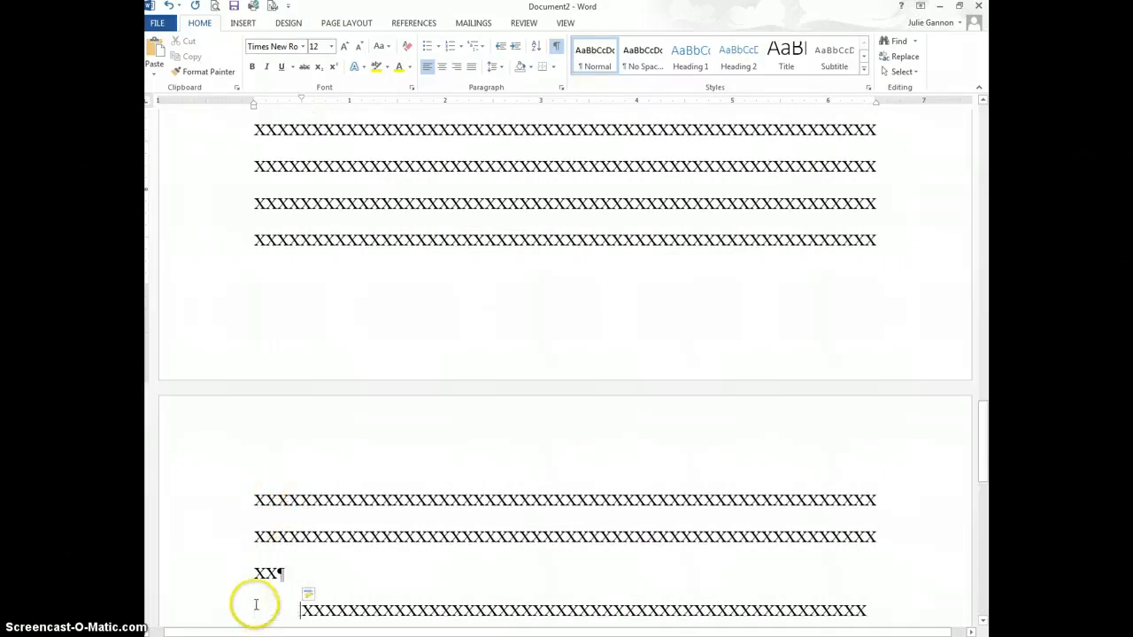
{"action": "scroll", "coordinate": [256, 605], "scroll_direction": "down", "scroll_amount": 6}
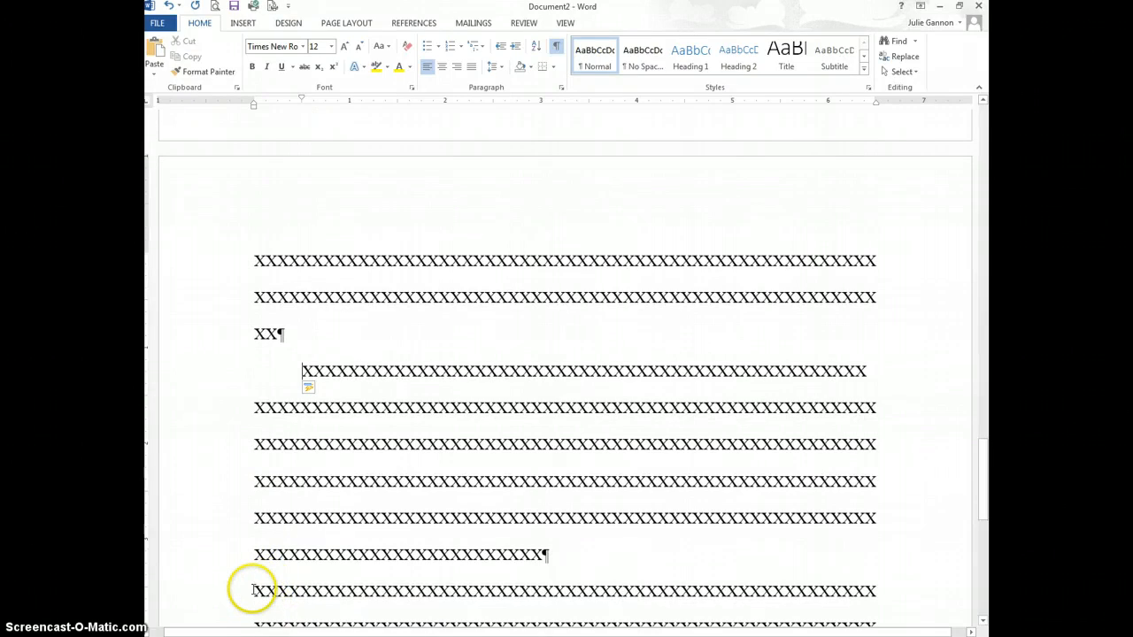
{"action": "left_click", "coordinate": [254, 591]}
{"action": "key", "text": "Tab"}
Step: Add and then remove an empty paragraph after the last line of text
{"action": "scroll", "coordinate": [264, 582], "scroll_direction": "down", "scroll_amount": 5}
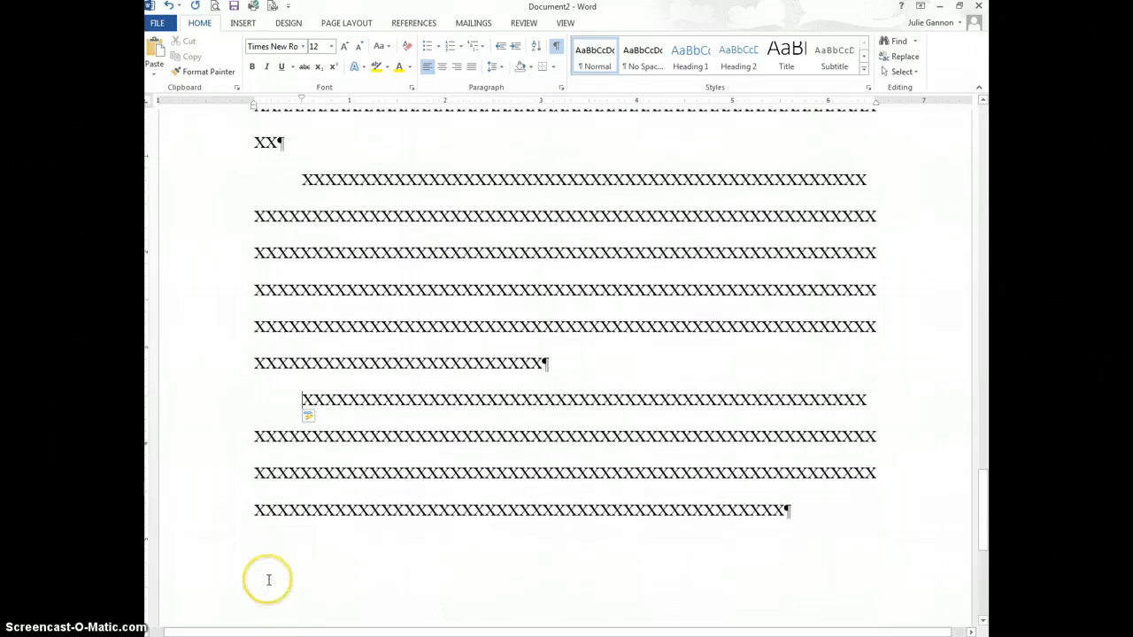
{"action": "left_click", "coordinate": [785, 513]}
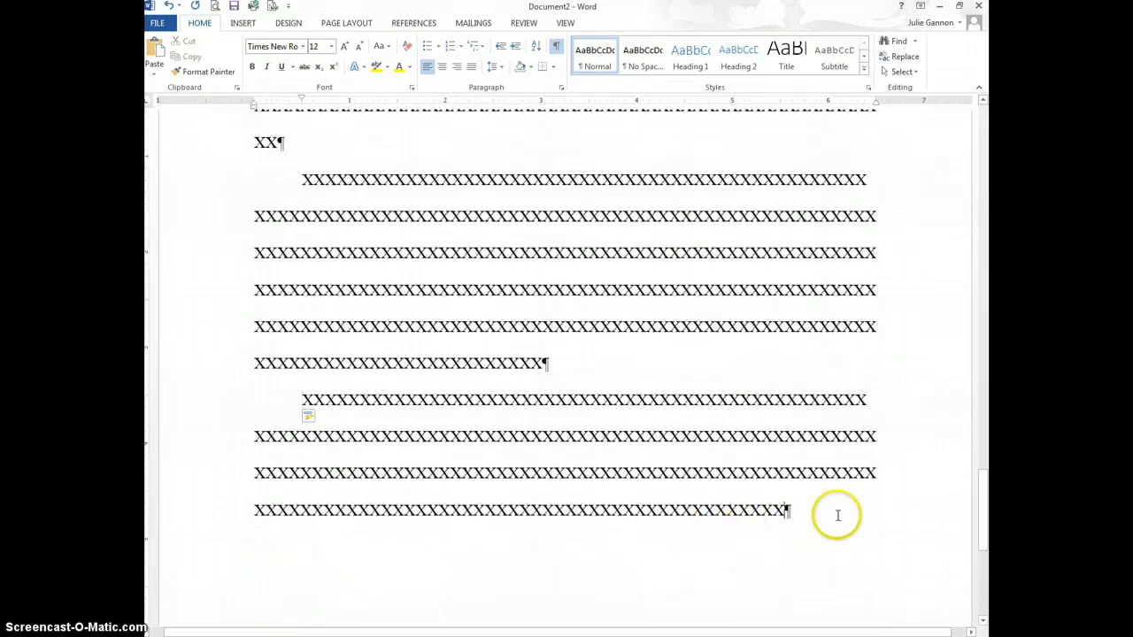
{"action": "key", "text": "Return"}
{"action": "key", "text": "Return"}
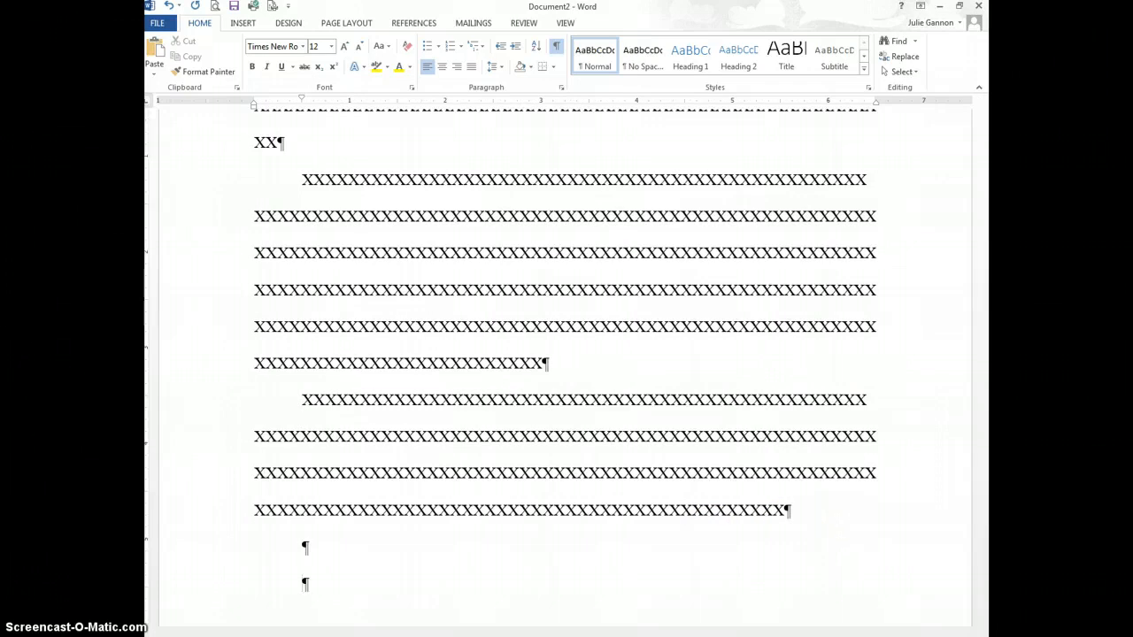
{"action": "key", "text": "BackSpace"}
{"action": "key", "text": "BackSpace"}
{"action": "key", "text": "BackSpace"}
Step: Return to the top of the page and select the Student Name placeholder line
{"action": "scroll", "coordinate": [838, 515], "scroll_direction": "up", "scroll_amount": 10}
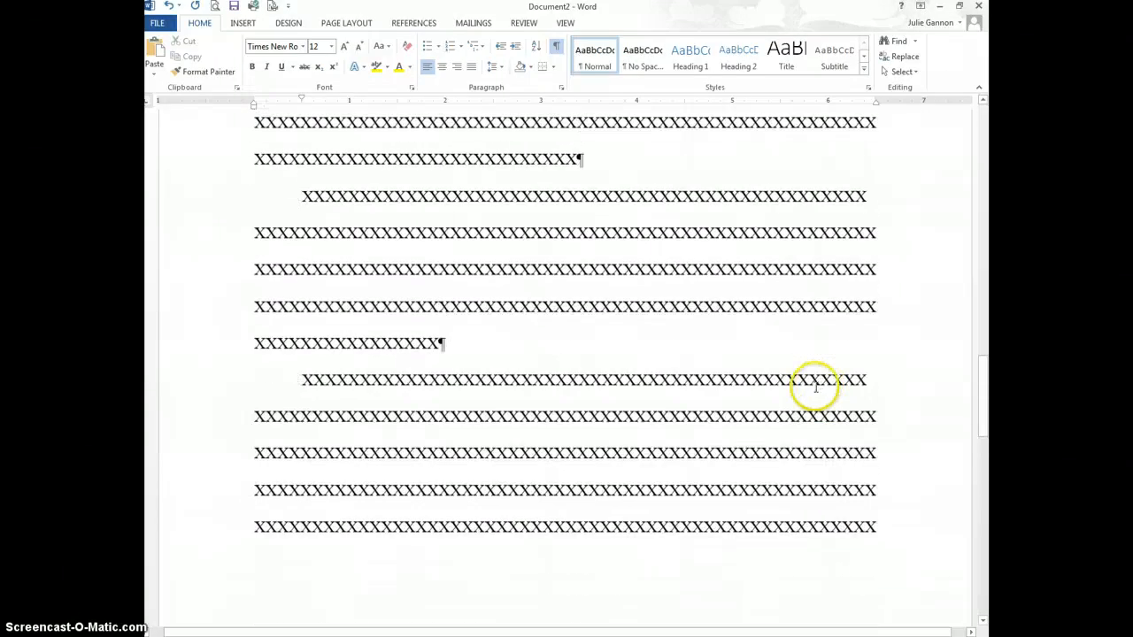
{"action": "scroll", "coordinate": [655, 279], "scroll_direction": "up", "scroll_amount": 15}
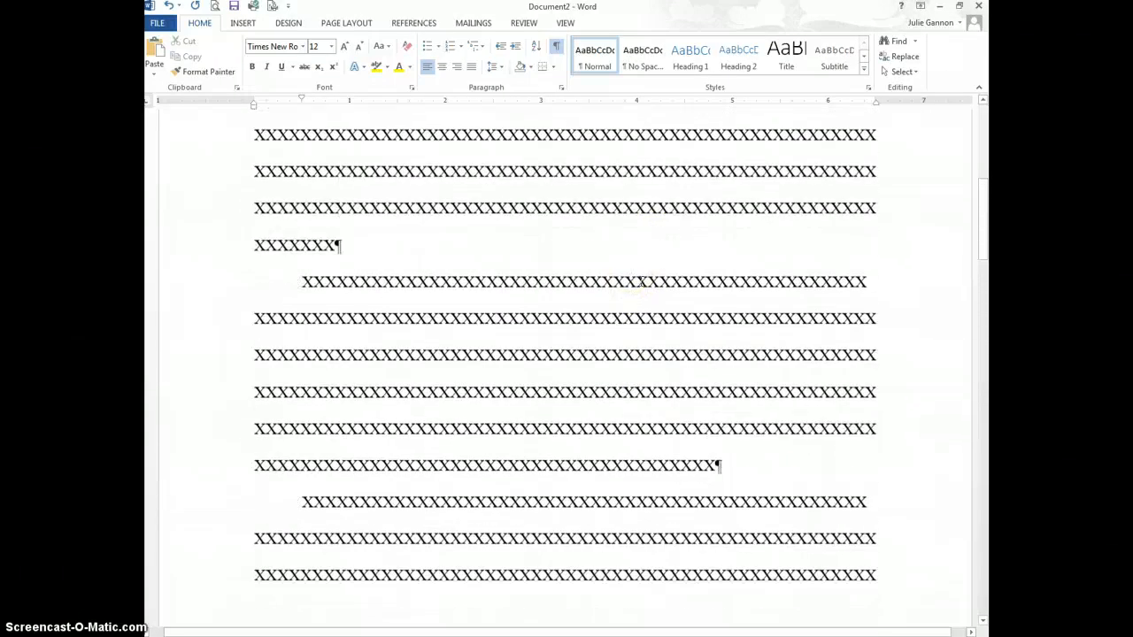
{"action": "scroll", "coordinate": [640, 281], "scroll_direction": "up", "scroll_amount": 5}
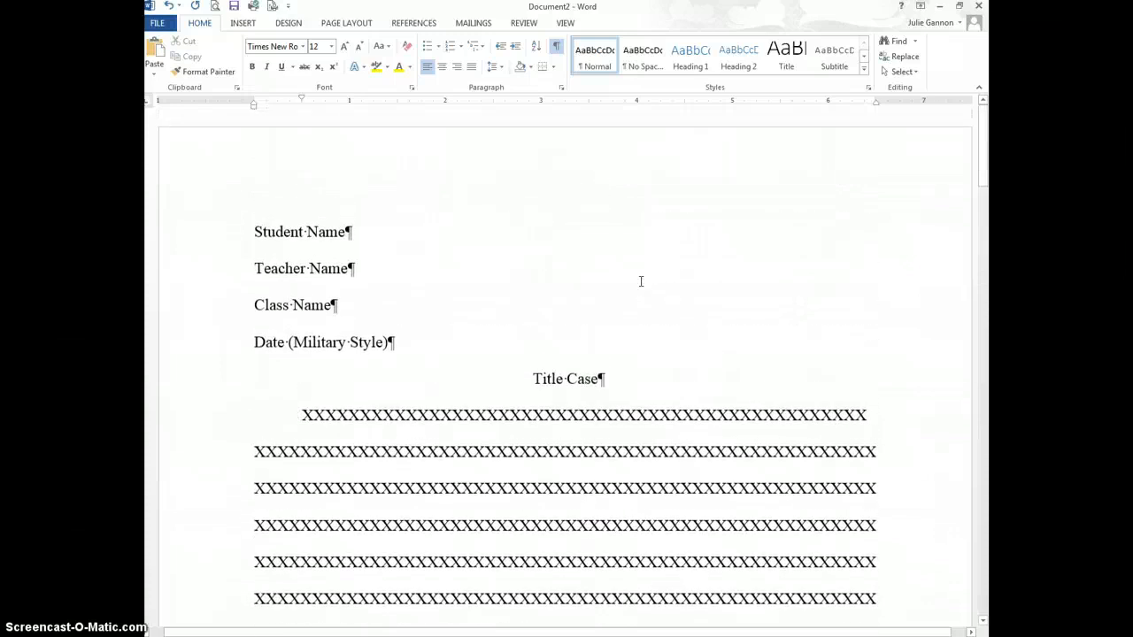
{"action": "left_click", "coordinate": [654, 294]}
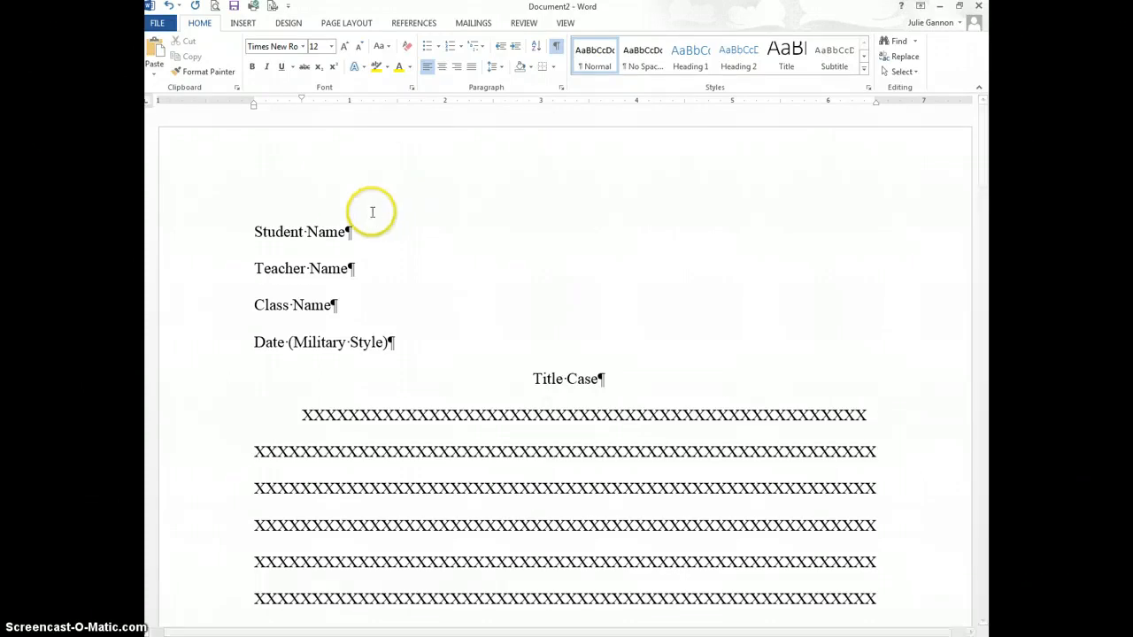
{"action": "left_click_drag", "start_coordinate": [356, 231], "coordinate": [256, 234]}
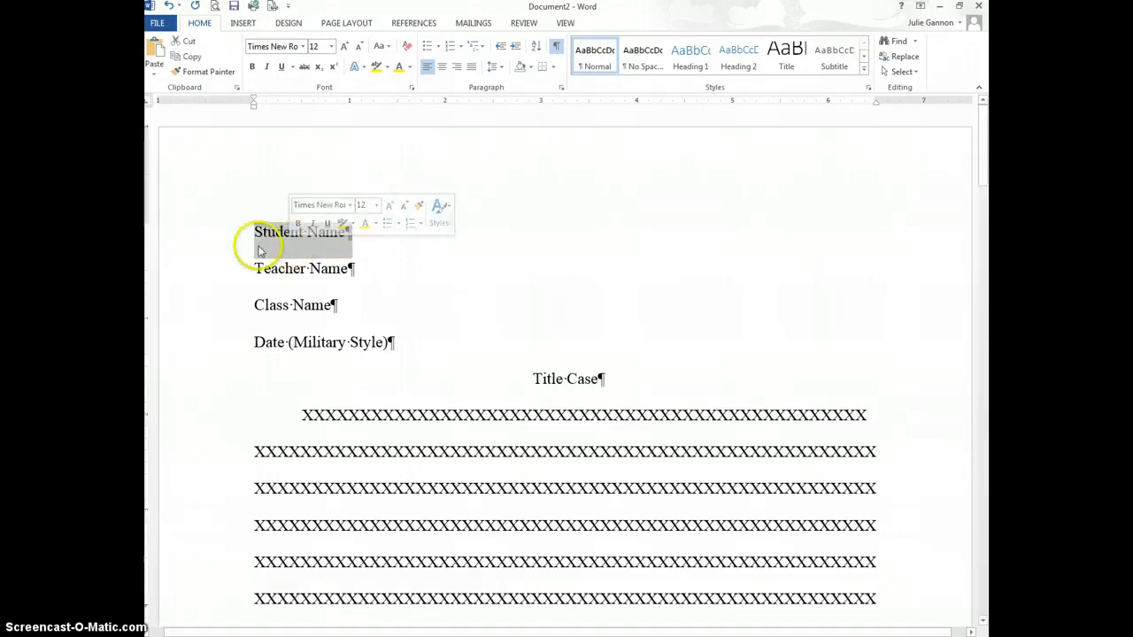
Step: Replace the Student Name placeholder with the student's full name
{"action": "key", "text": "BackSpace"}
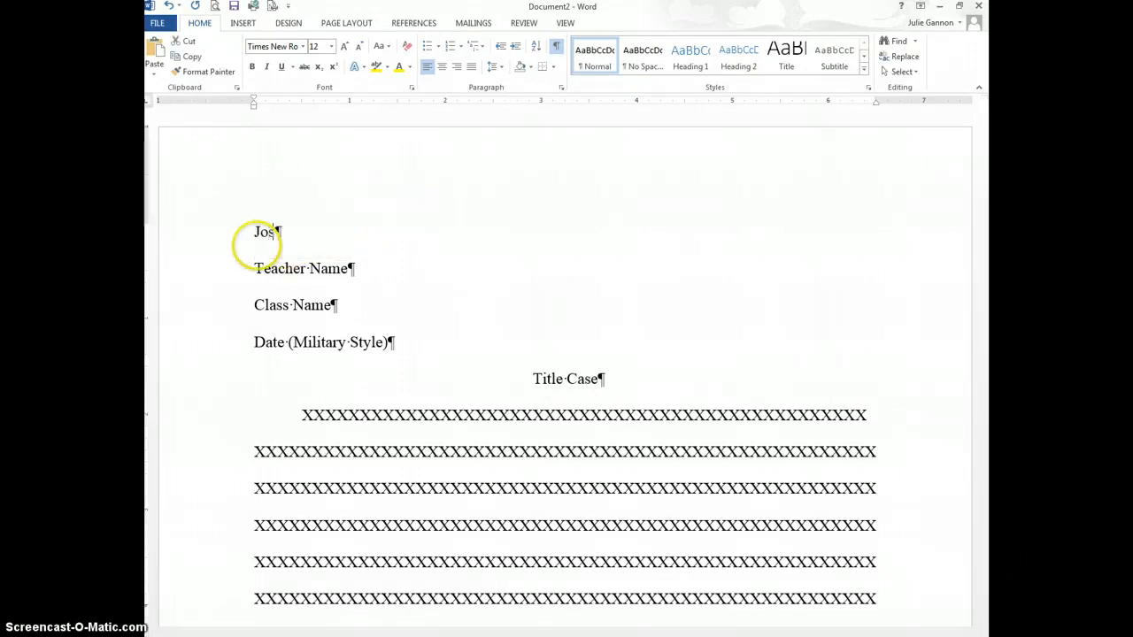
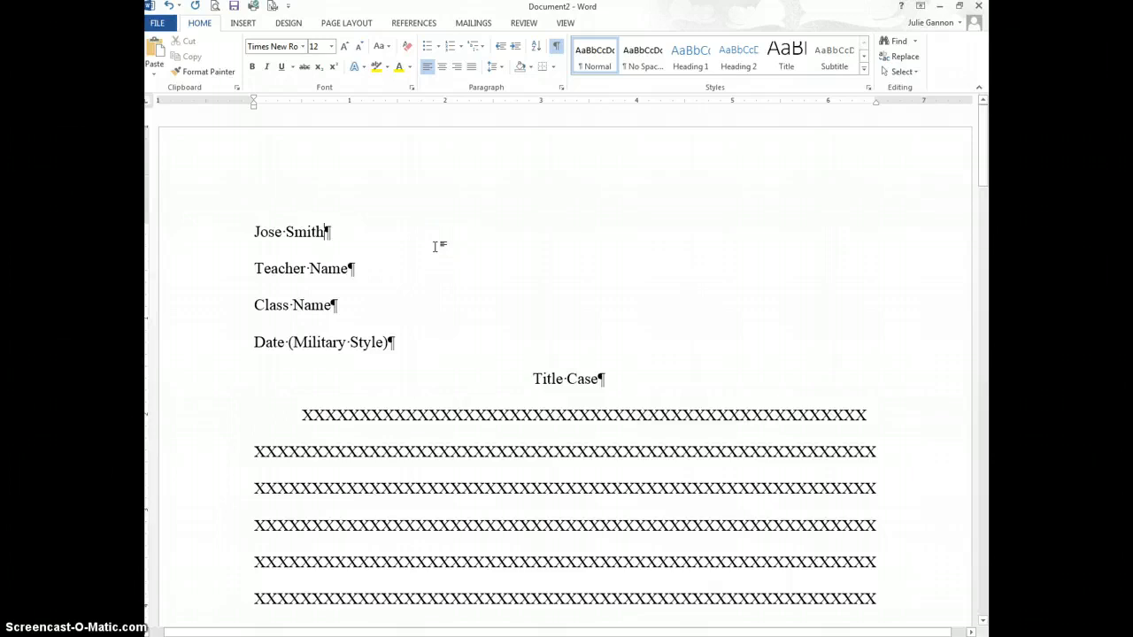
{"action": "left_click", "coordinate": [437, 125]}
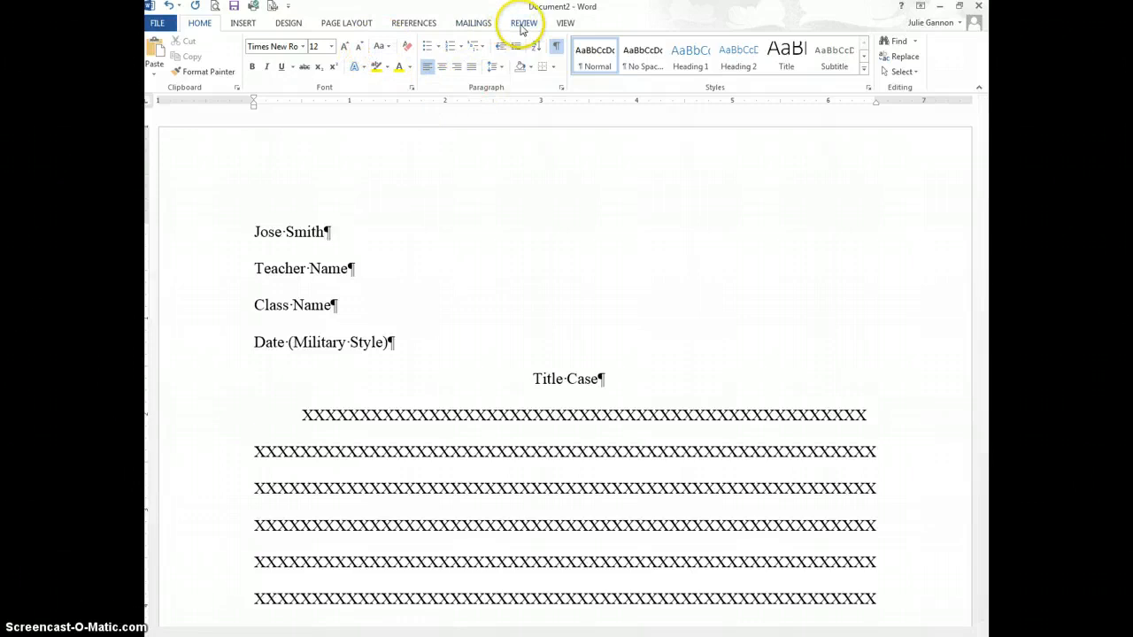
Step: Insert a Plain Number 3 top-of-page number preceded by the student's last name, then close the header
{"action": "left_click", "coordinate": [352, 24]}
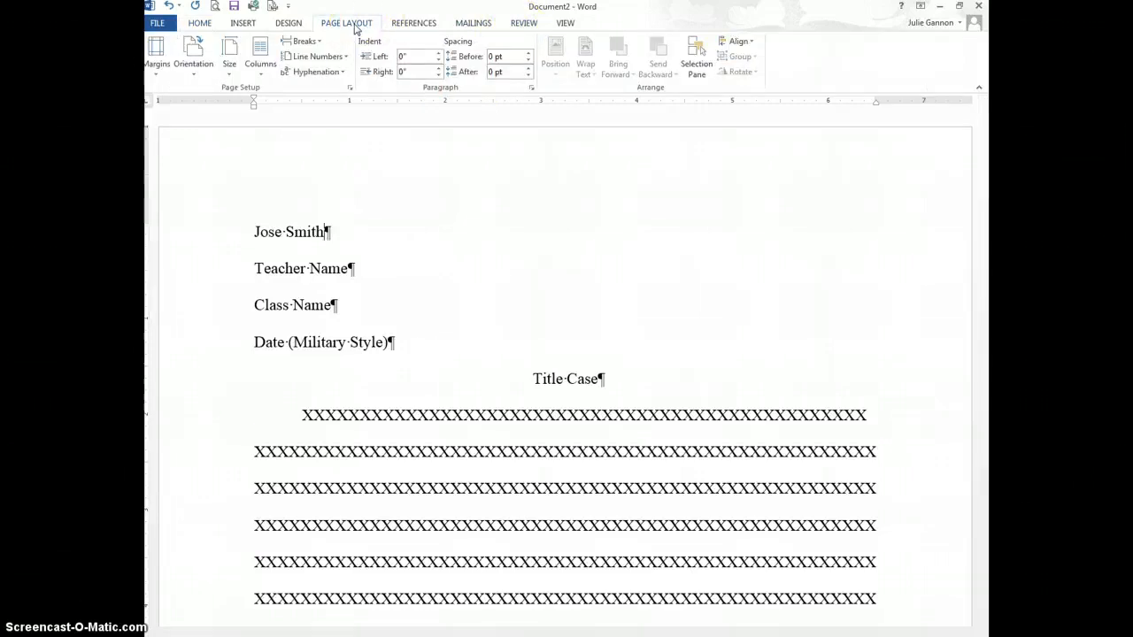
{"action": "left_click", "coordinate": [240, 24]}
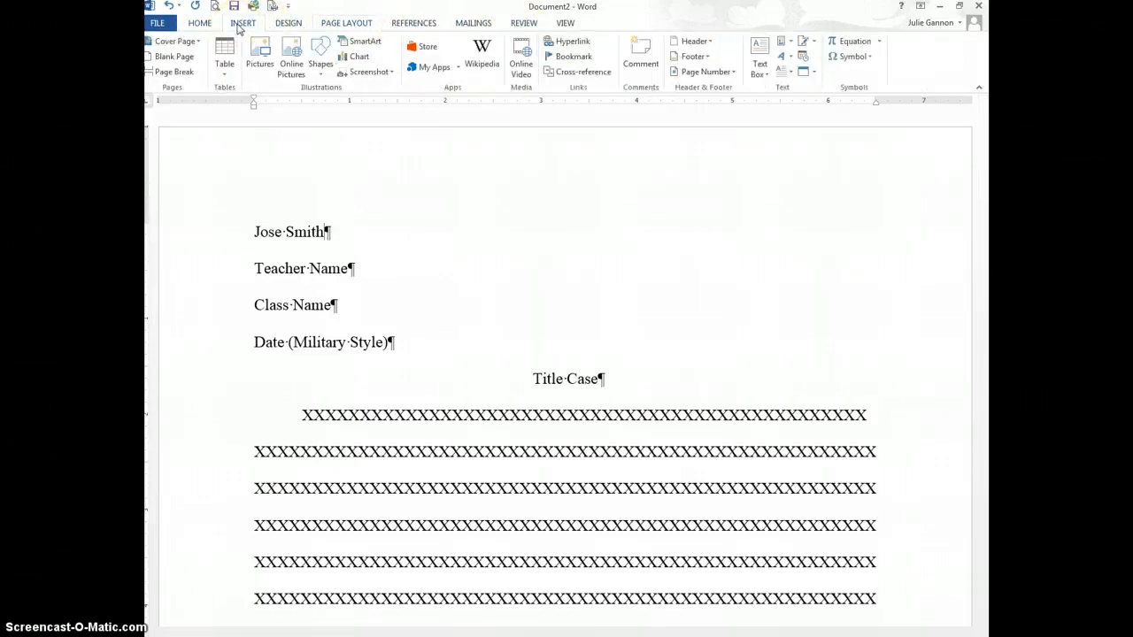
{"action": "left_click", "coordinate": [684, 74]}
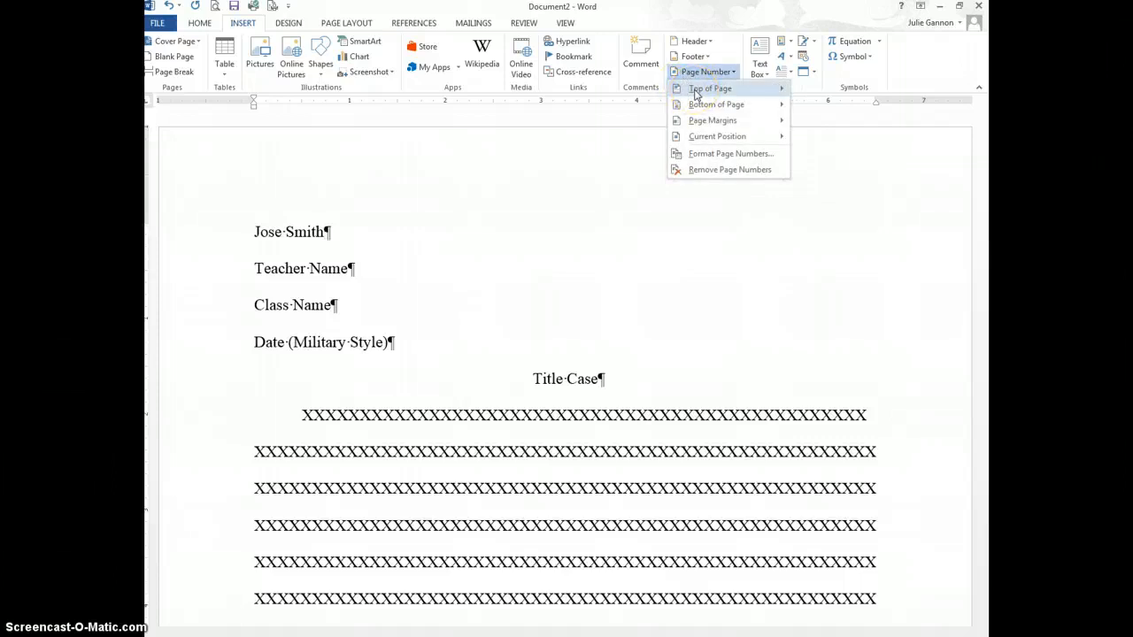
{"action": "mouse_move", "coordinate": [696, 92]}
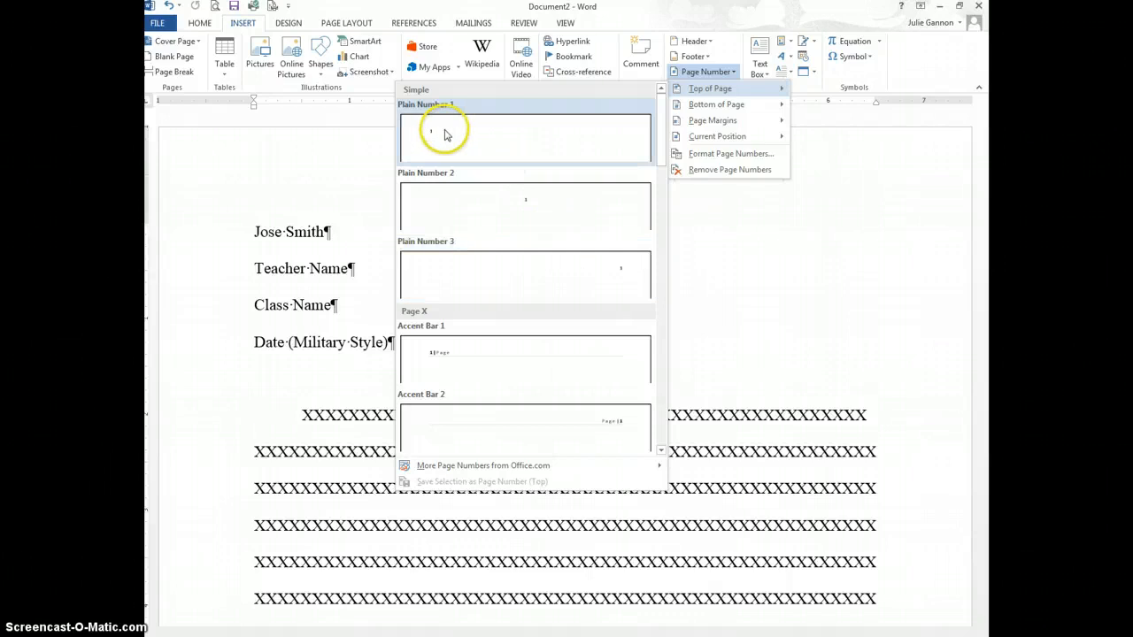
{"action": "left_click", "coordinate": [579, 269]}
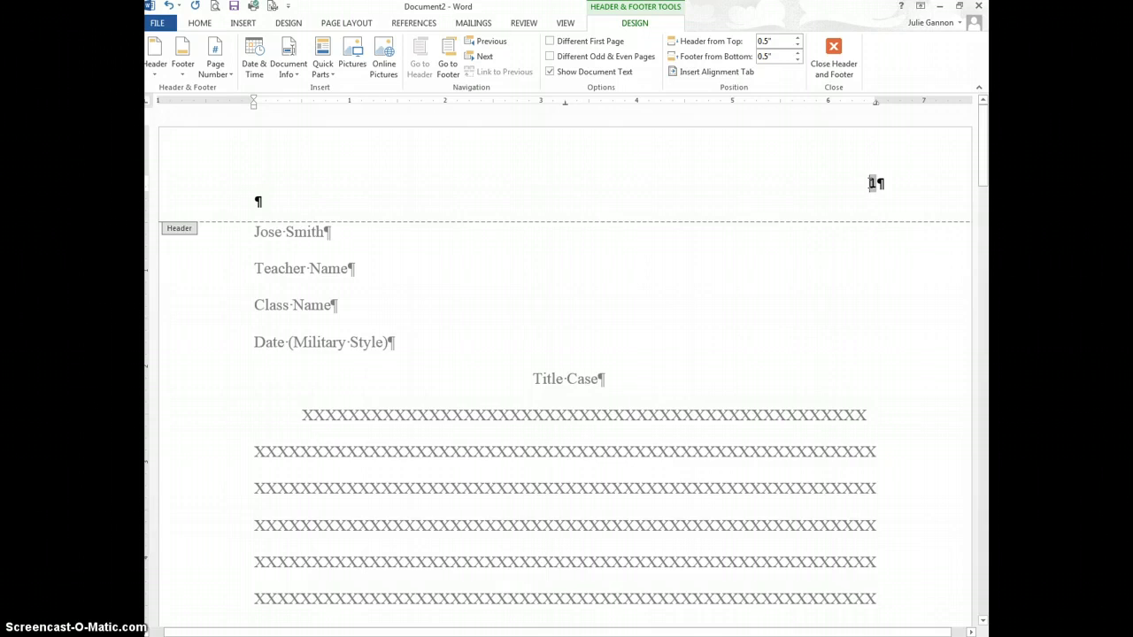
{"action": "type", "text": "S"}
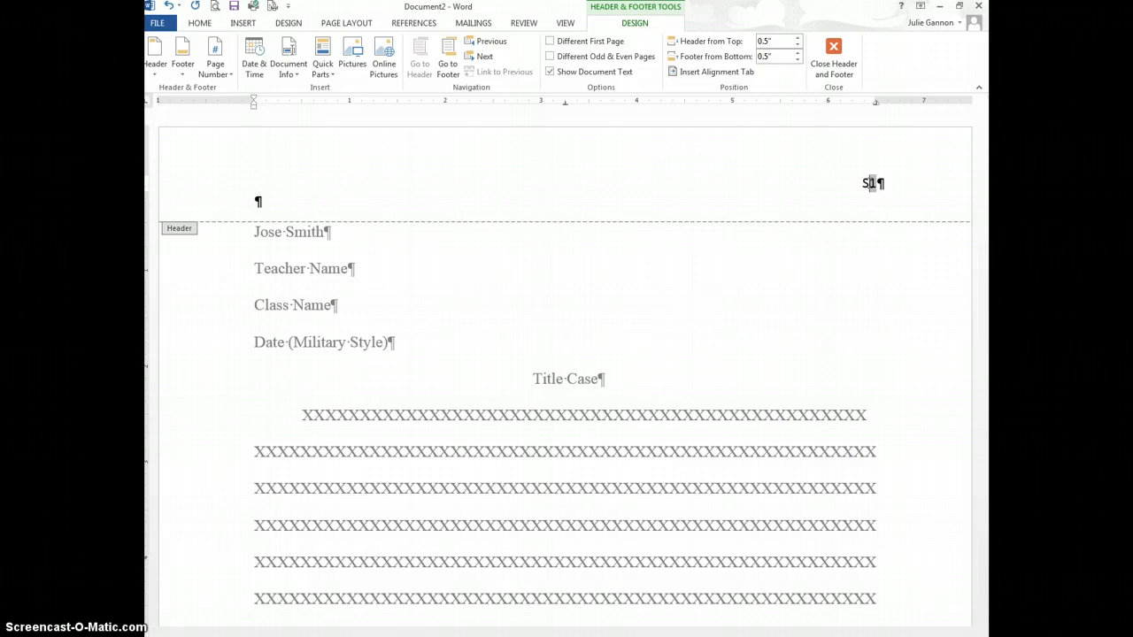
{"action": "type", "text": "mith"}
{"action": "left_click", "coordinate": [834, 51]}
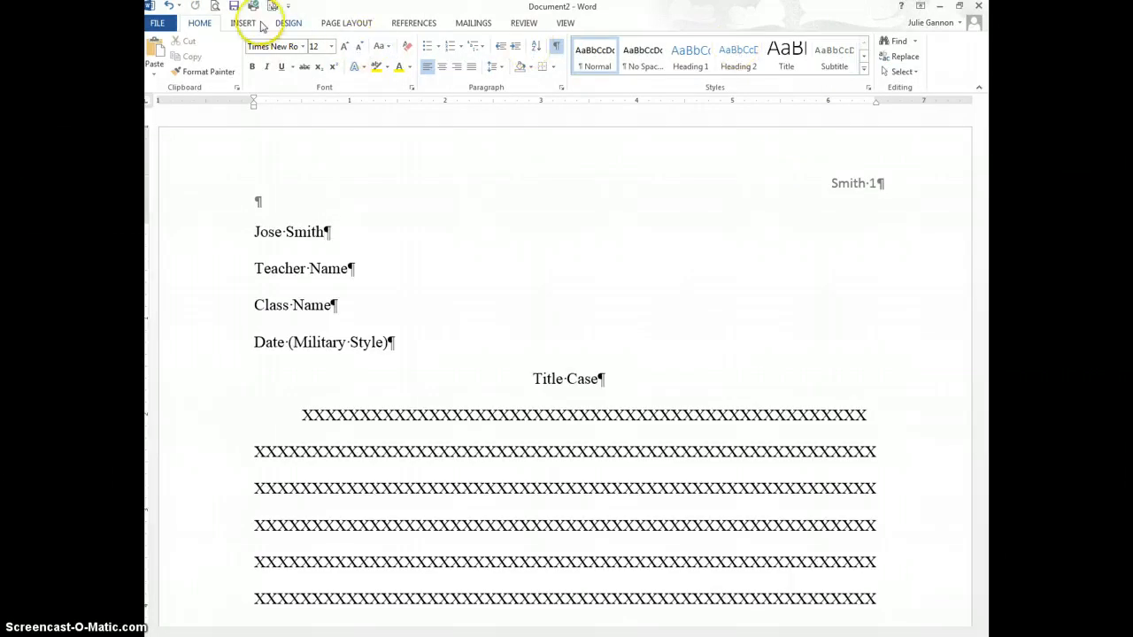
Step: Print-preview all three pages to check the last-name page-number header, then return to editing
{"action": "left_click", "coordinate": [215, 7]}
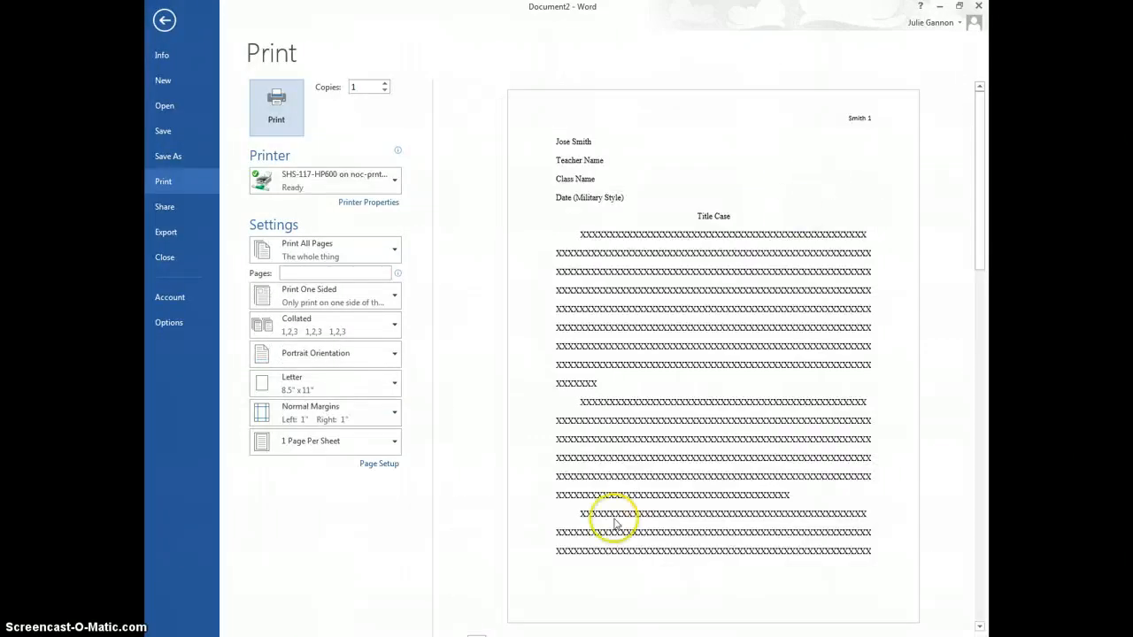
{"action": "left_click", "coordinate": [510, 636]}
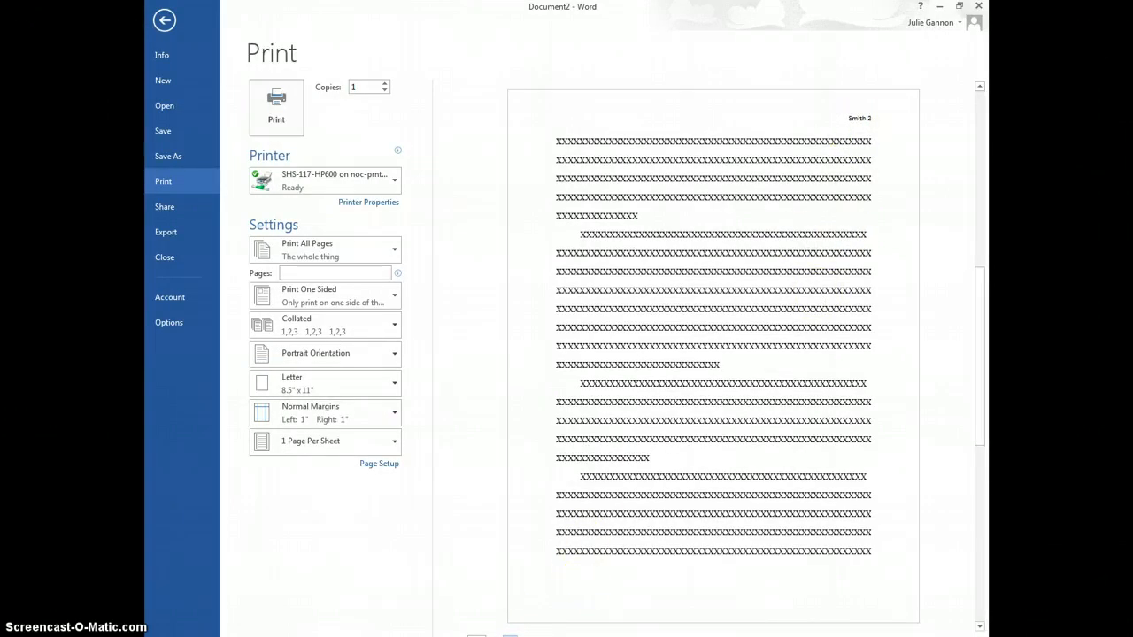
{"action": "left_click", "coordinate": [510, 635]}
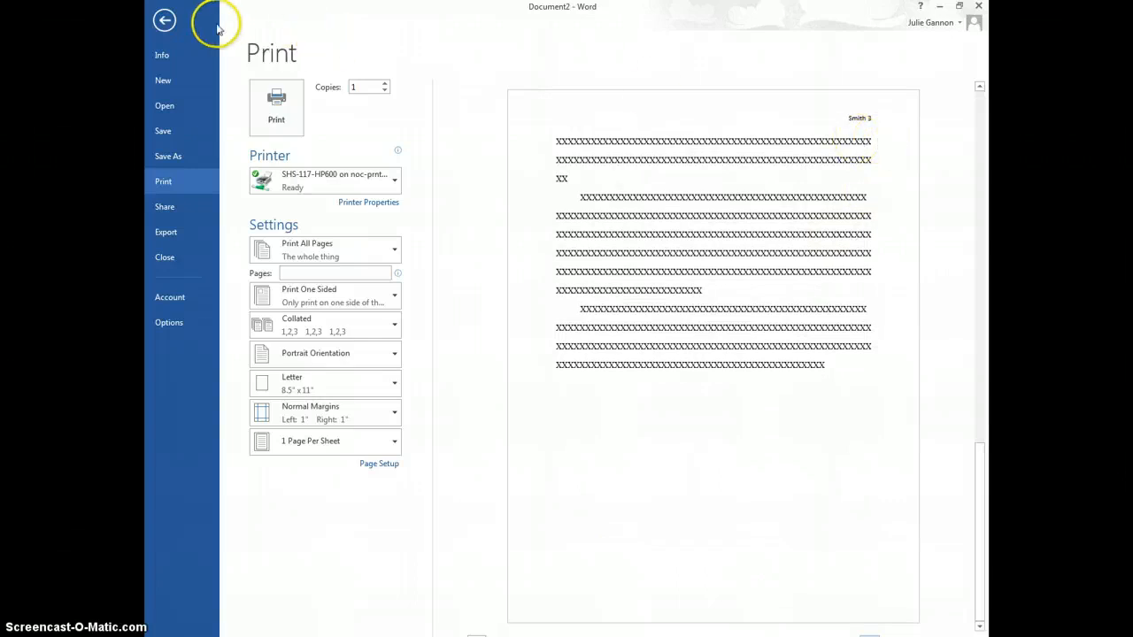
{"action": "left_click", "coordinate": [165, 21]}
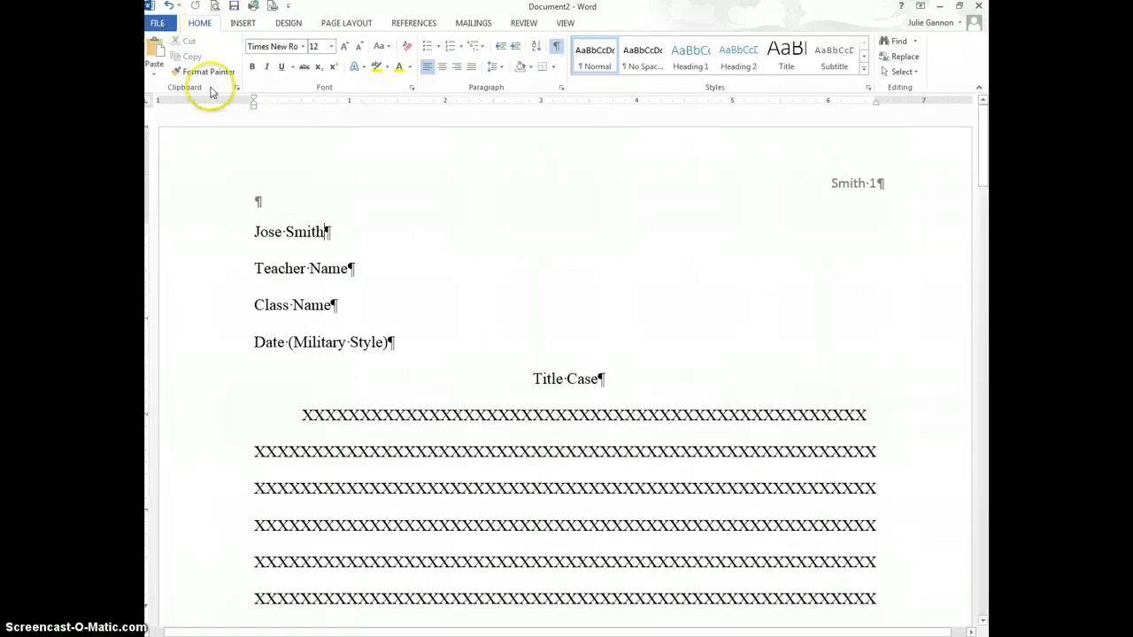
Step: Insert a page break after the report's last paragraph, creating blank page 4
{"action": "scroll", "coordinate": [659, 352], "scroll_direction": "down", "scroll_amount": 15}
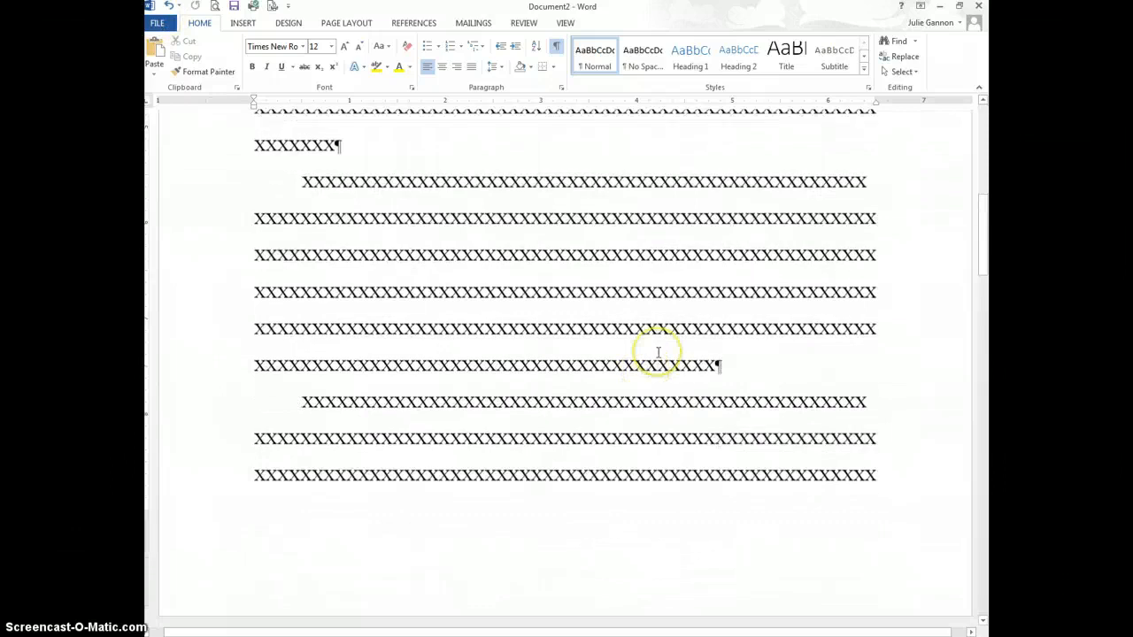
{"action": "scroll", "coordinate": [657, 352], "scroll_direction": "down", "scroll_amount": 15}
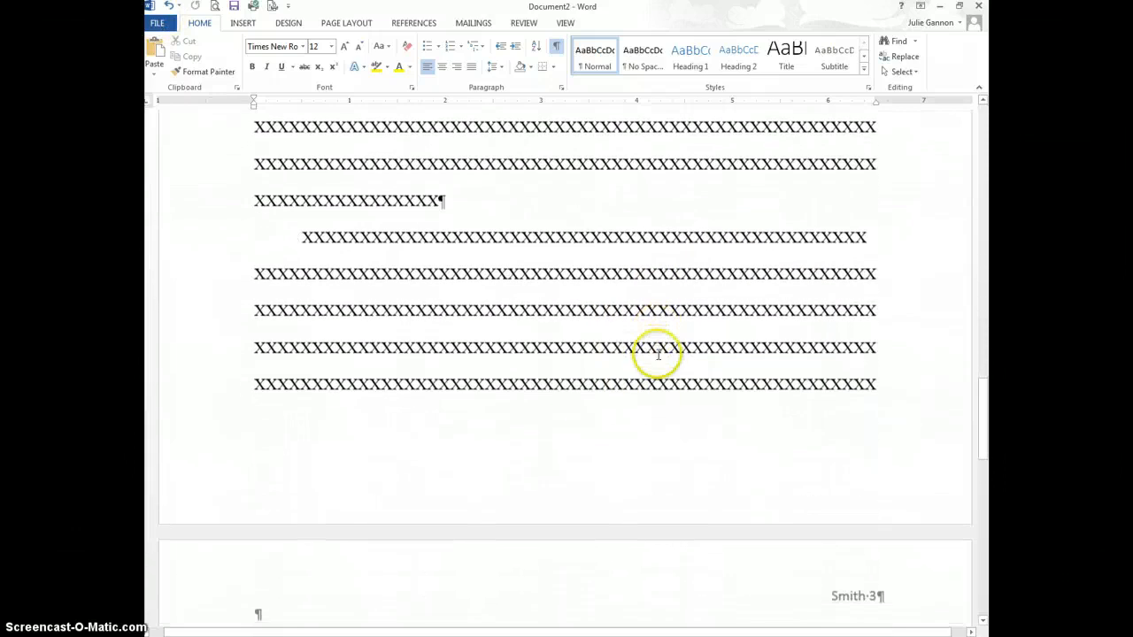
{"action": "scroll", "coordinate": [657, 356], "scroll_direction": "down", "scroll_amount": 3}
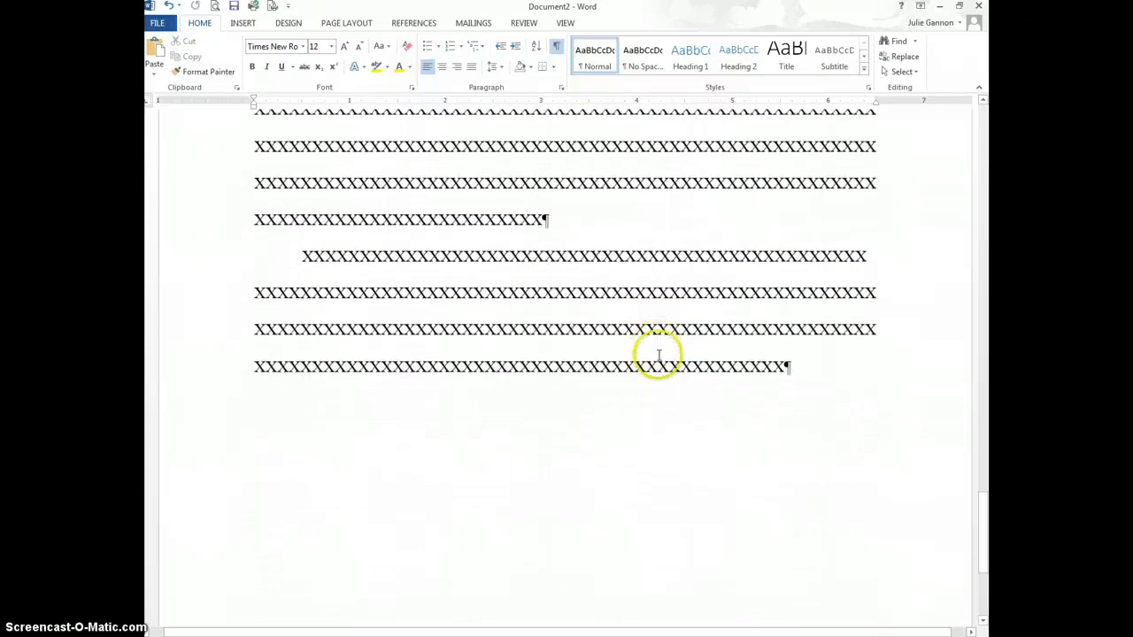
{"action": "left_click", "coordinate": [812, 366]}
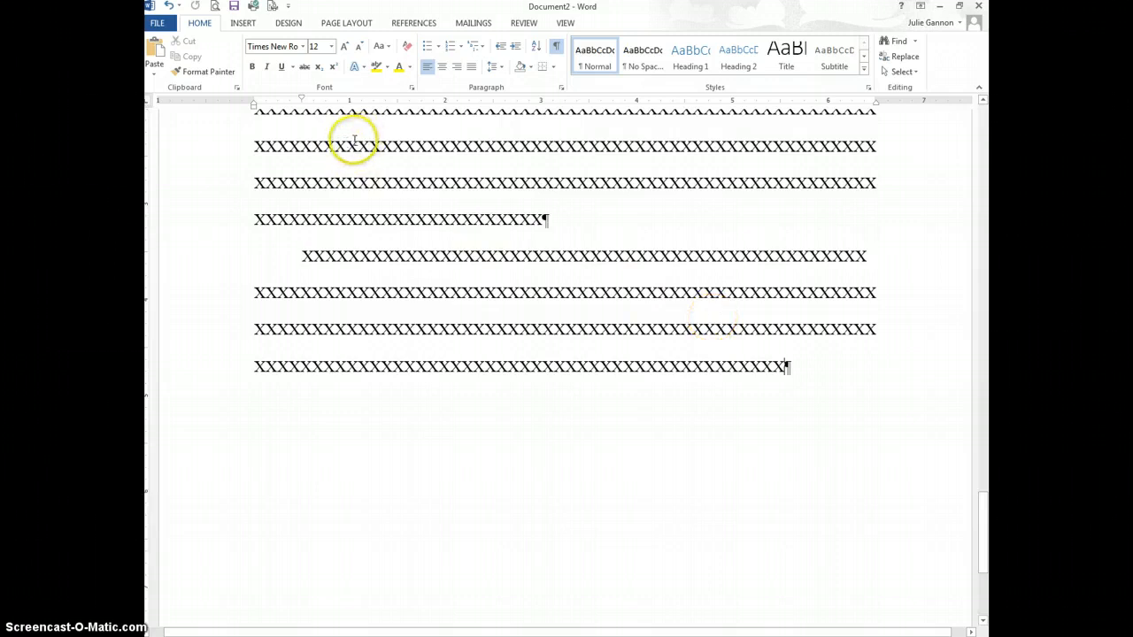
{"action": "left_click", "coordinate": [240, 24]}
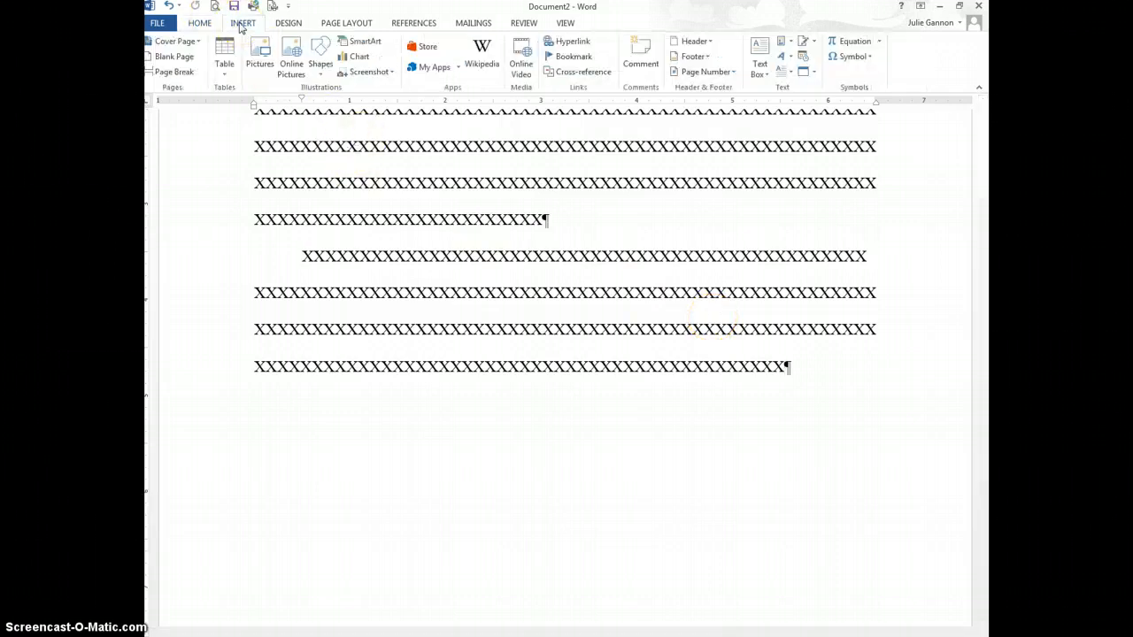
{"action": "left_click", "coordinate": [177, 73]}
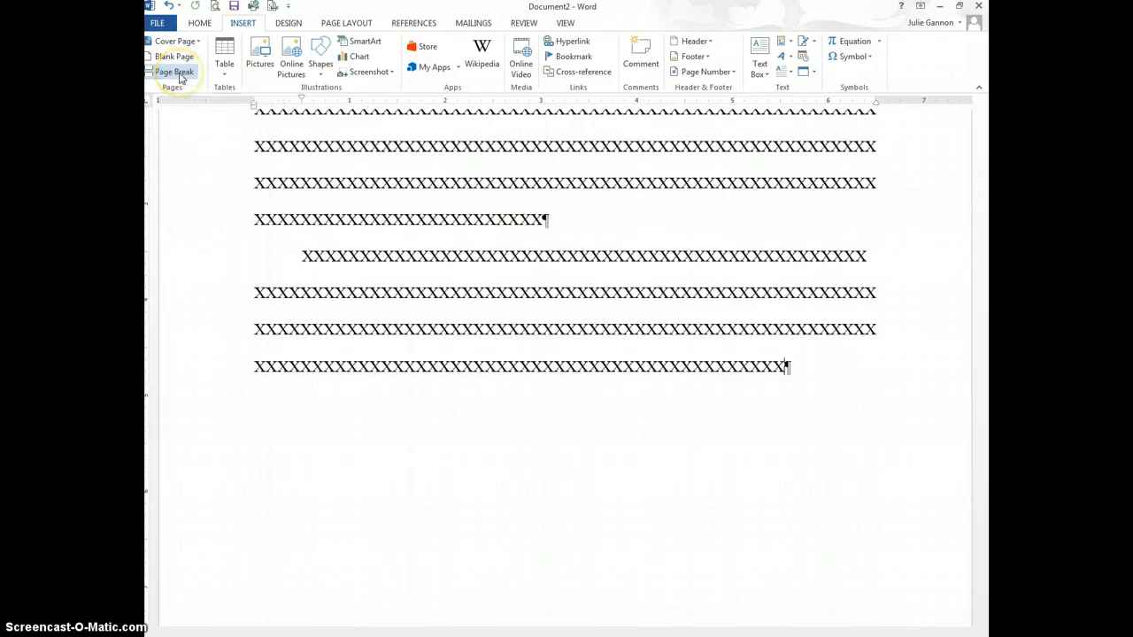
{"action": "scroll", "coordinate": [637, 251], "scroll_direction": "up", "scroll_amount": 5}
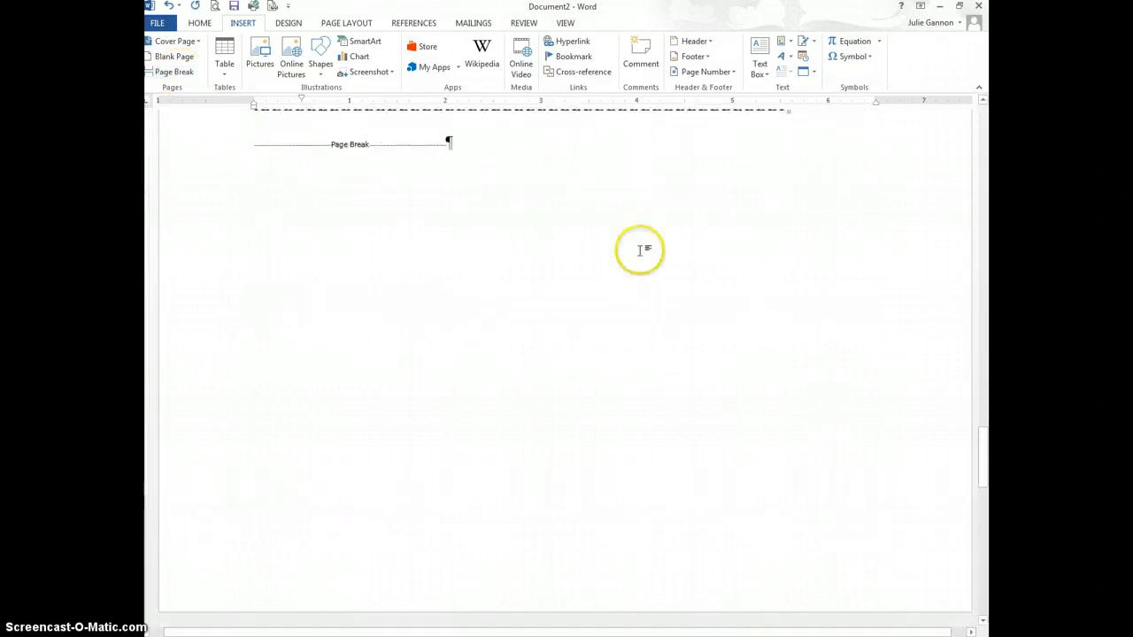
{"action": "scroll", "coordinate": [291, 478], "scroll_direction": "down", "scroll_amount": 4}
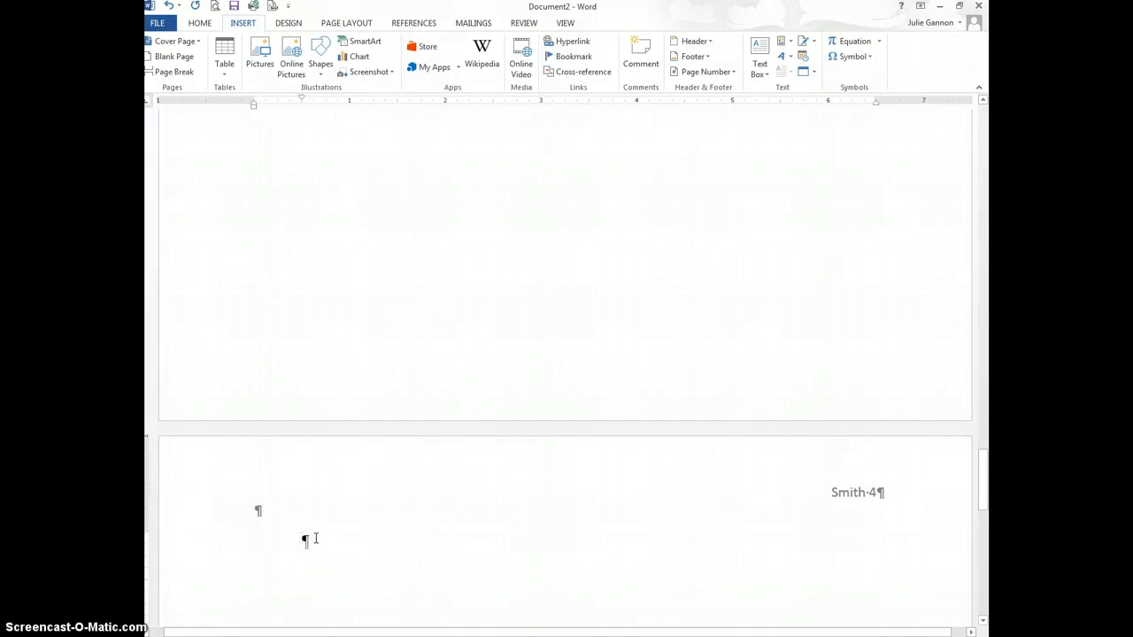
Step: Type a centered 'Works Cited' heading at the top of page 4
{"action": "left_click", "coordinate": [200, 22]}
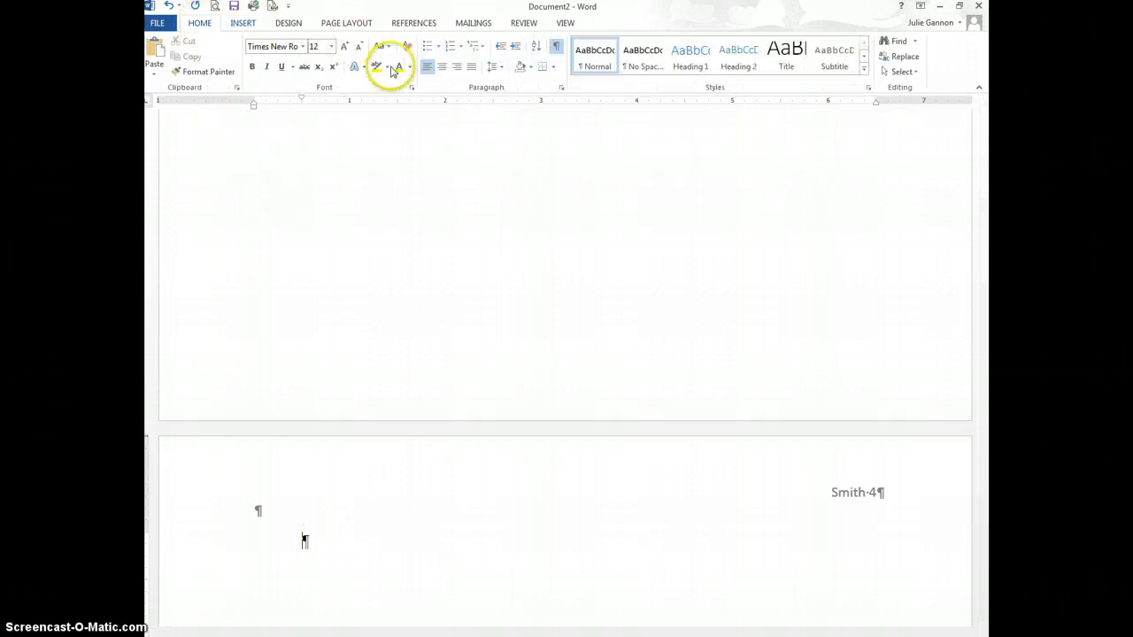
{"action": "left_click", "coordinate": [441, 67]}
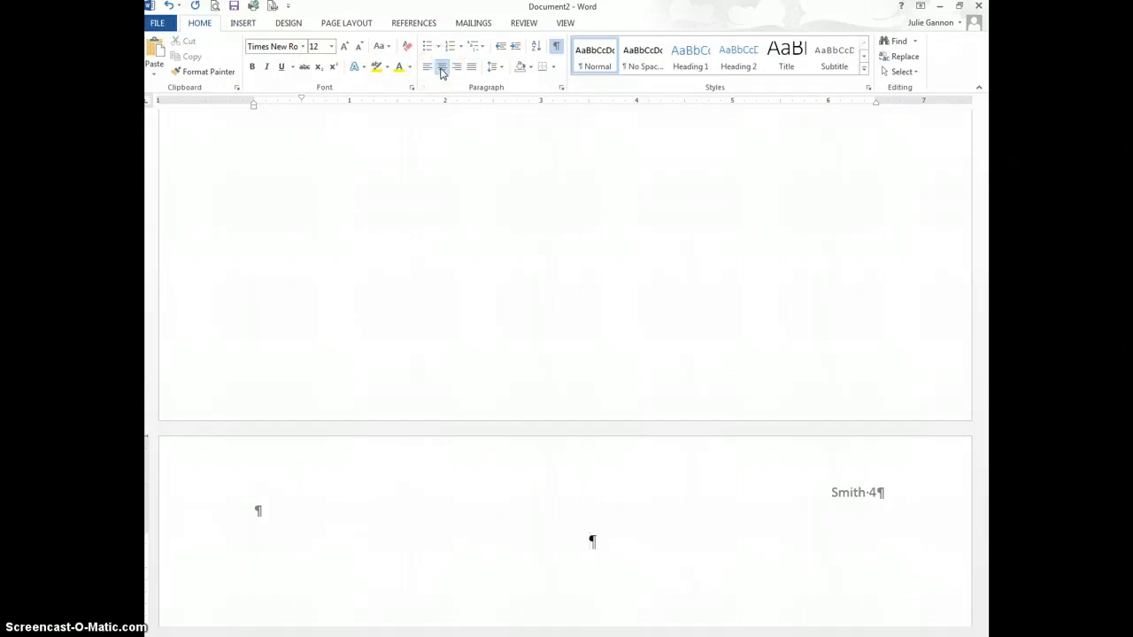
{"action": "type", "text": "Works Cited"}
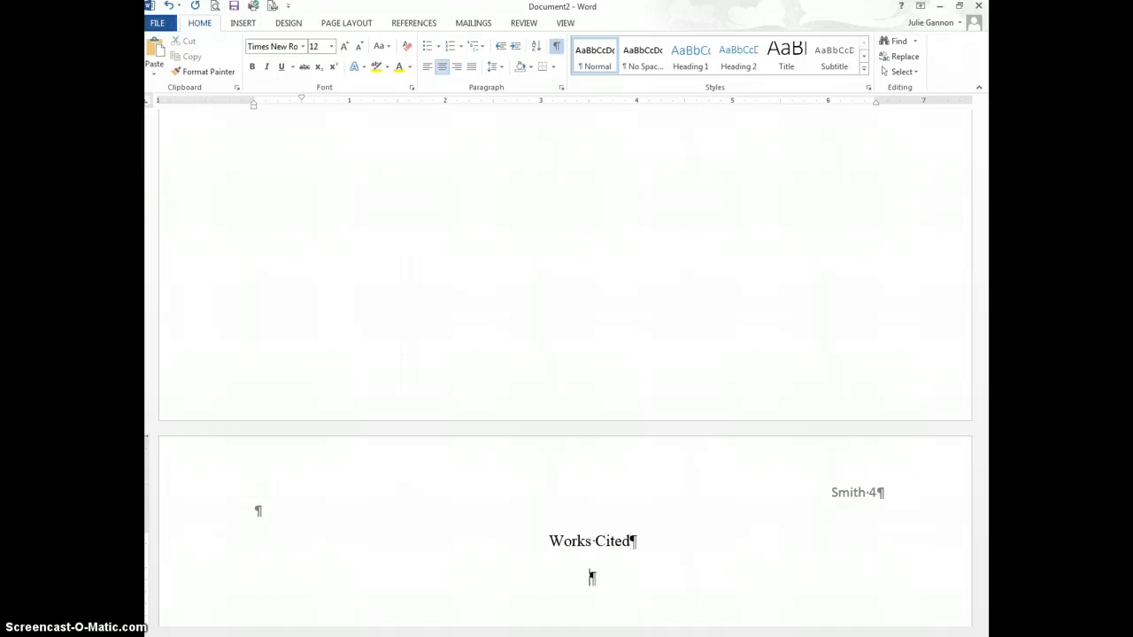
Step: Add a left-aligned two-line placeholder entry of x's below the heading
{"action": "left_click", "coordinate": [425, 76]}
{"action": "left_click", "coordinate": [440, 69]}
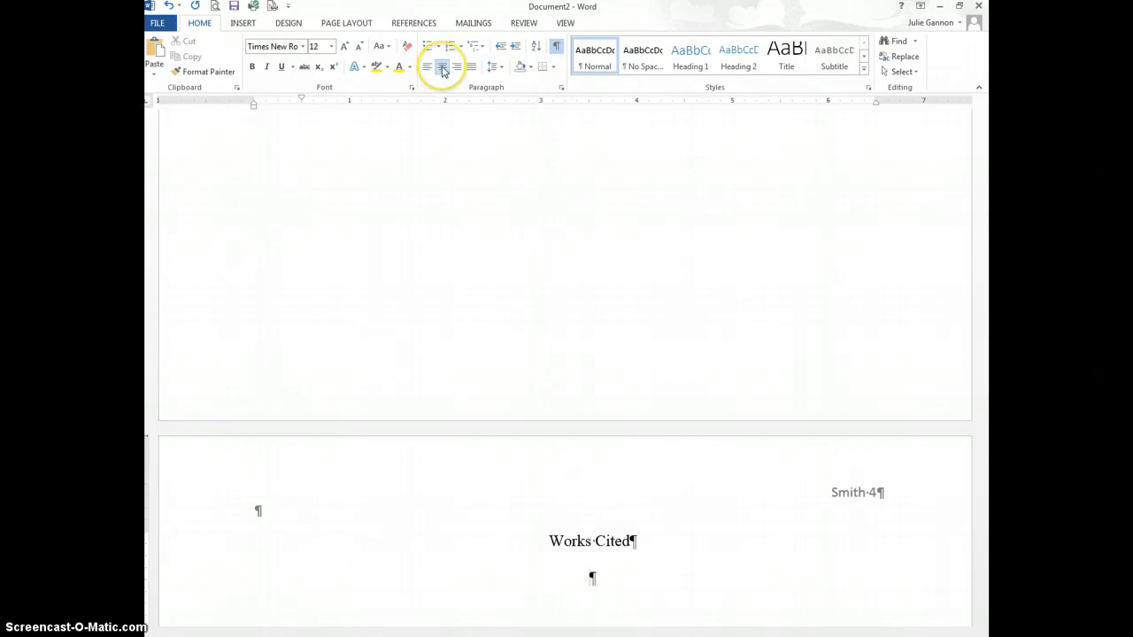
{"action": "left_click", "coordinate": [443, 70]}
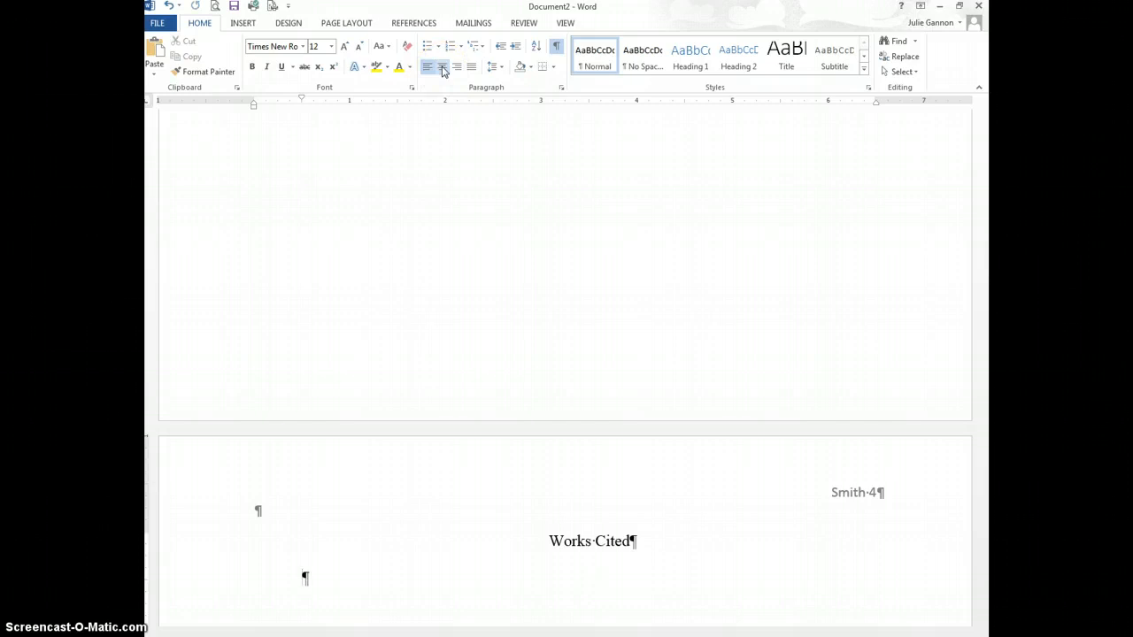
{"action": "type", "text": "xxxxxx"}
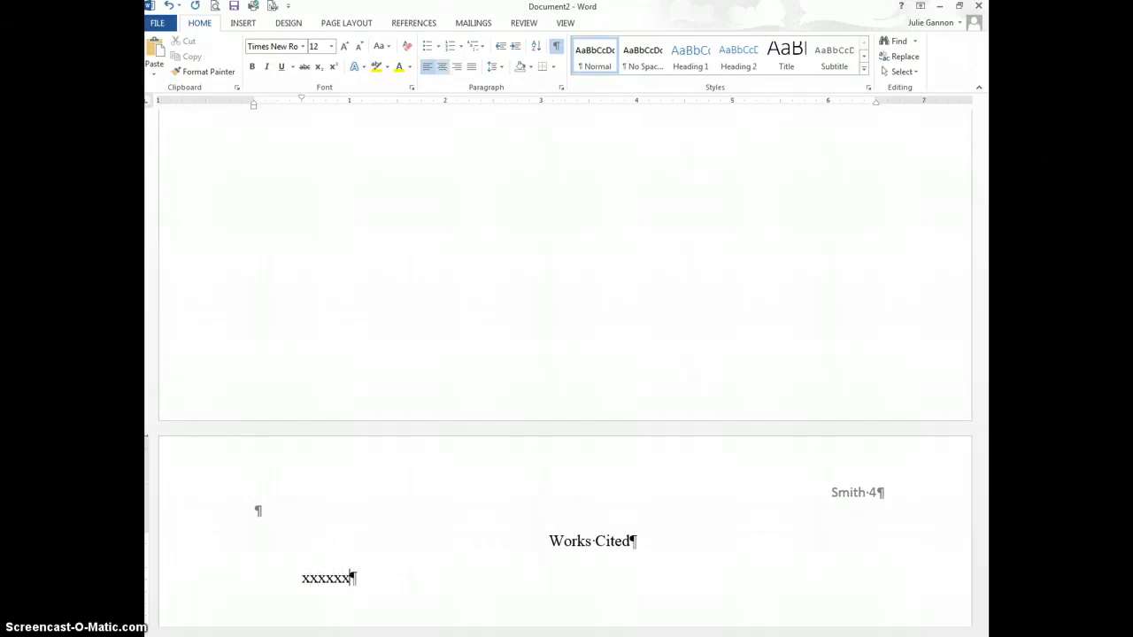
{"action": "type", "text": "xxxxxxxxxxxxxxxxxx"}
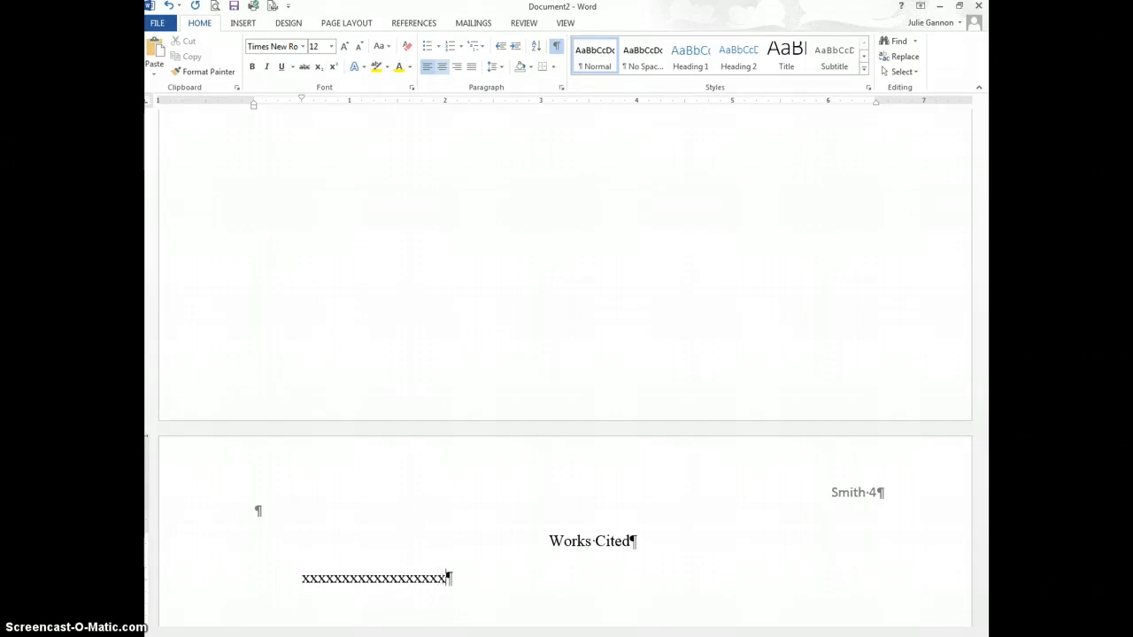
{"action": "type", "text": "xxxxxxxxxxxxxx"}
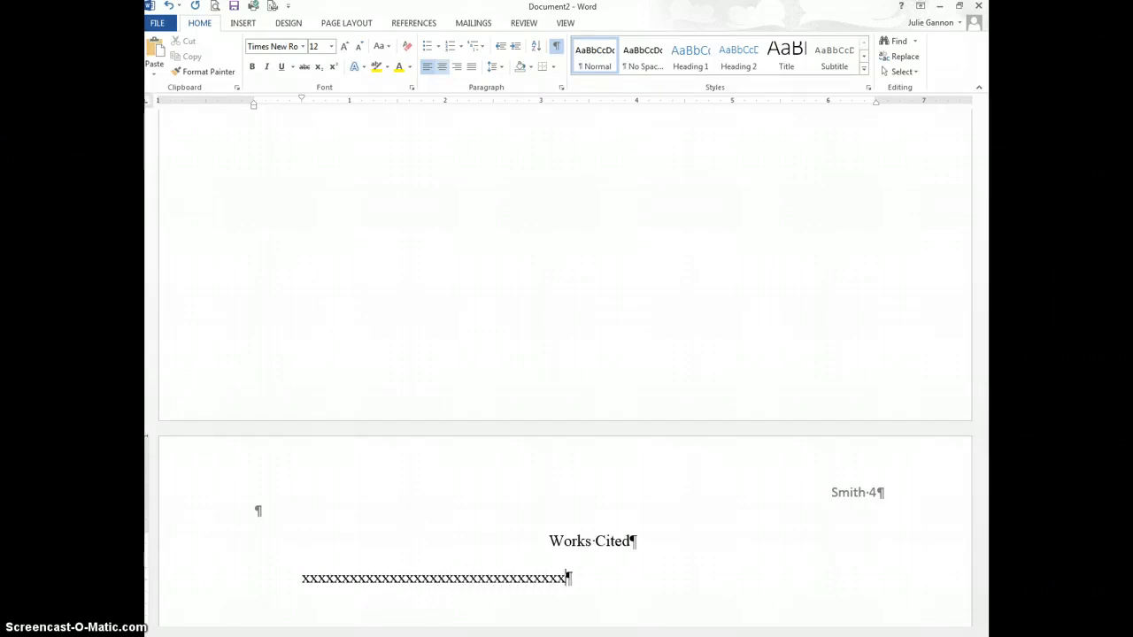
{"action": "type", "text": "xxxxxxx"}
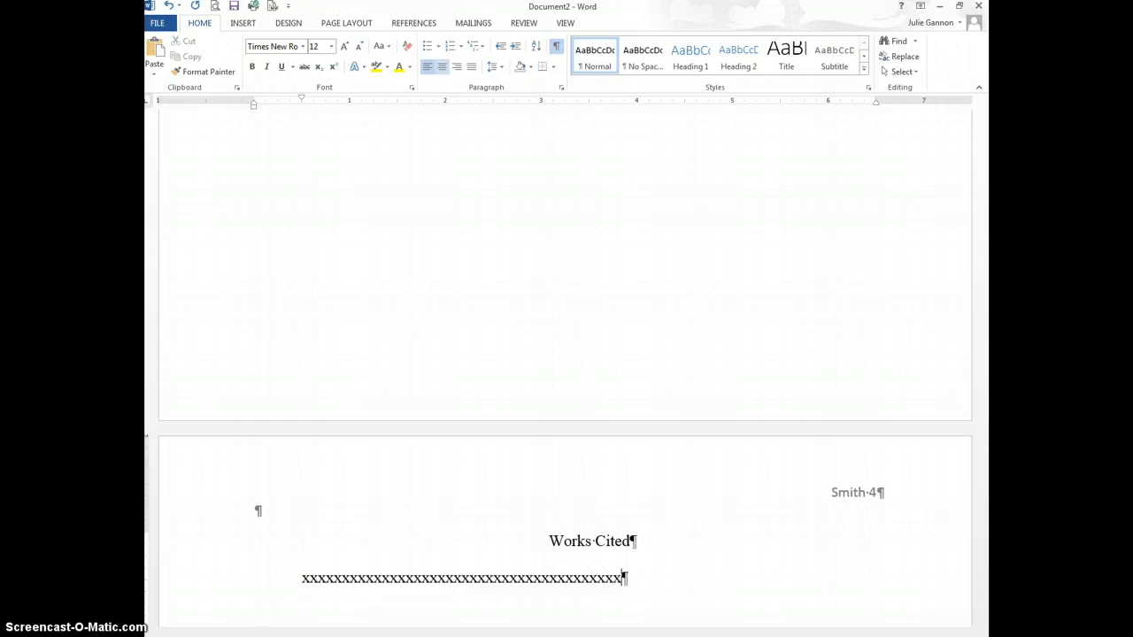
{"action": "type", "text": "xxxxxxxxxxxxx"}
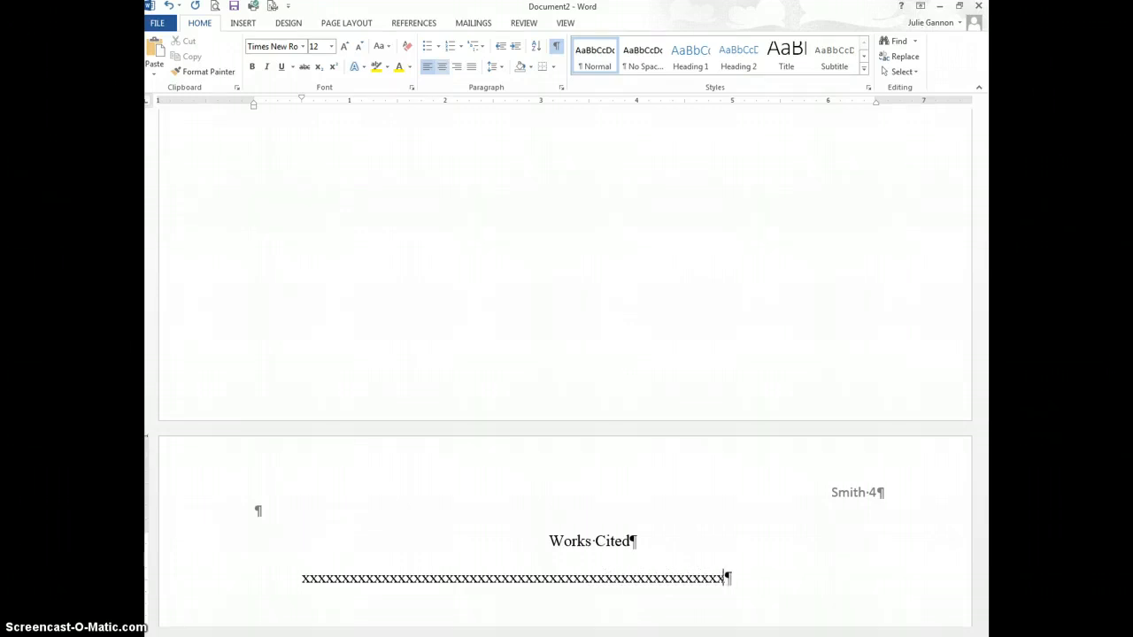
{"action": "type", "text": "xxxxxxxxxxxx"}
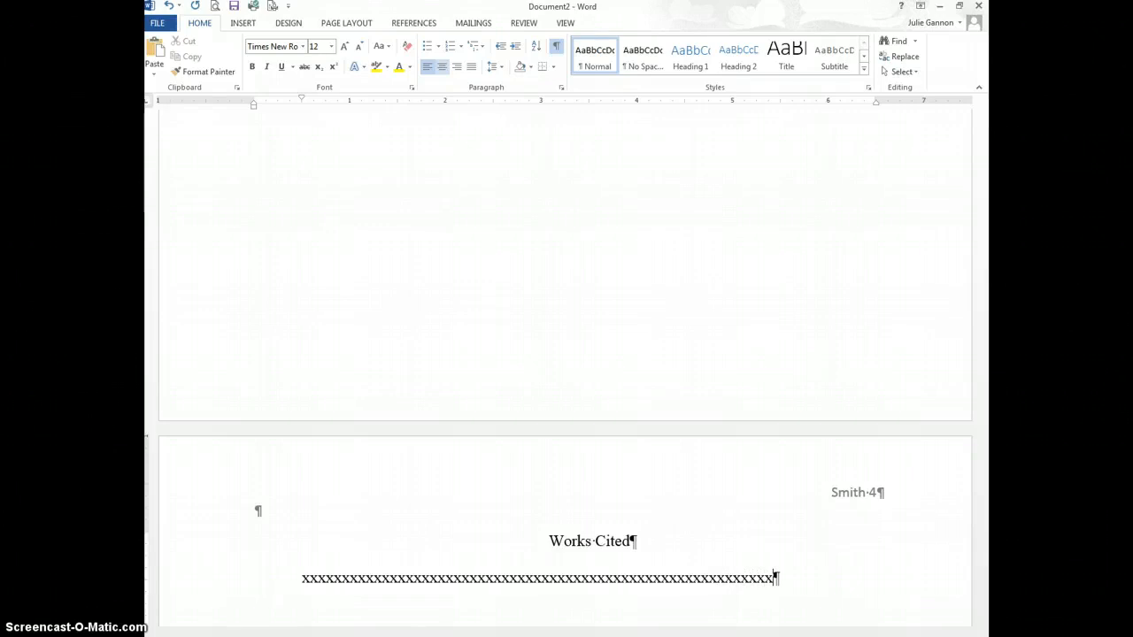
{"action": "type", "text": "xxxxxxx"}
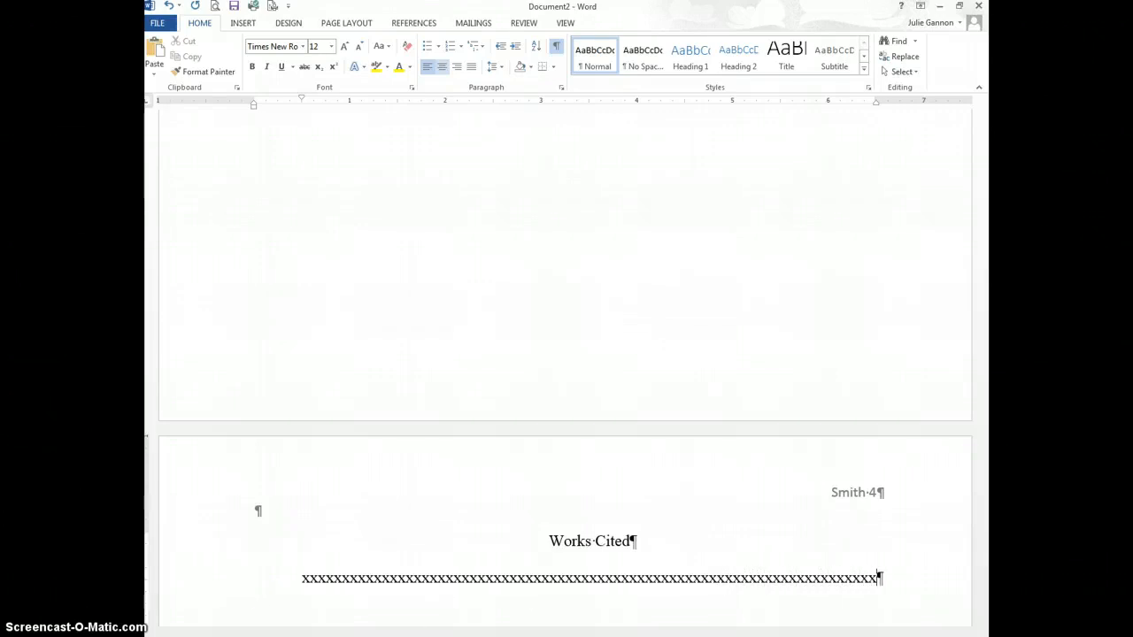
{"action": "type", "text": "xxxxxxxx"}
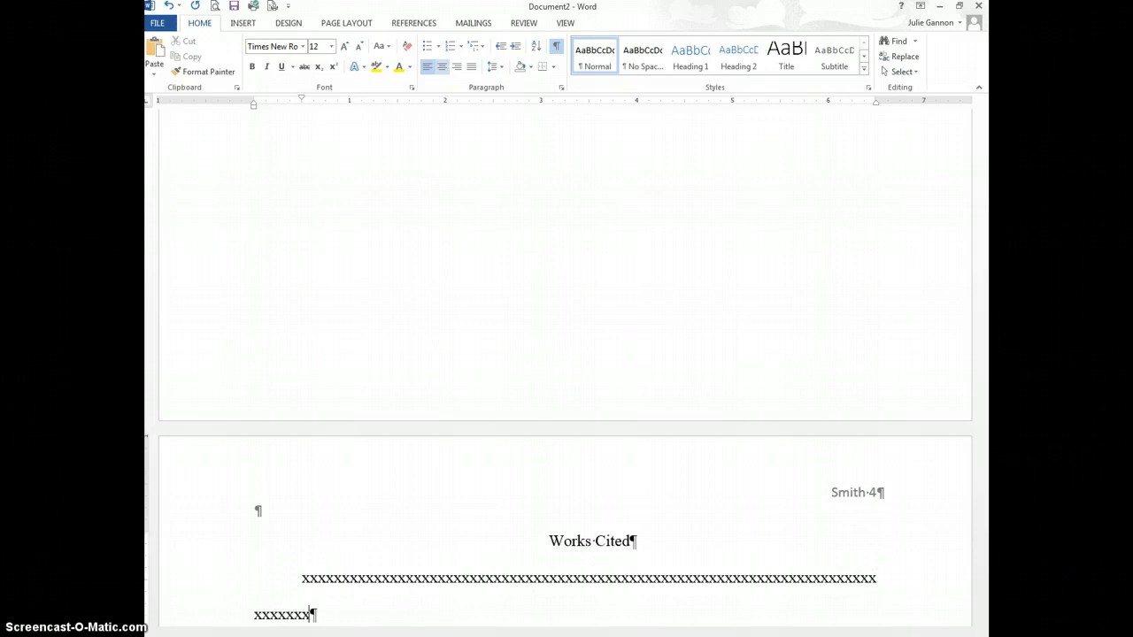
{"action": "type", "text": "xxxxxx."}
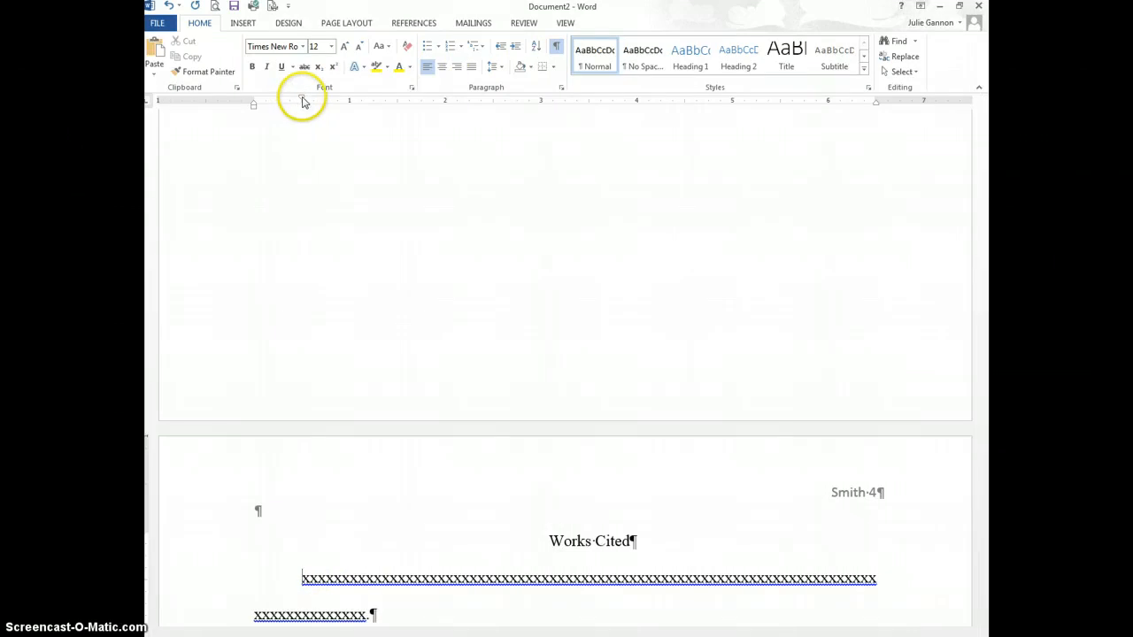
Step: Format the x's entry with its first line at the margin and a 0.5-inch hanging indent
{"action": "left_click_drag", "start_coordinate": [299, 100], "coordinate": [256, 106]}
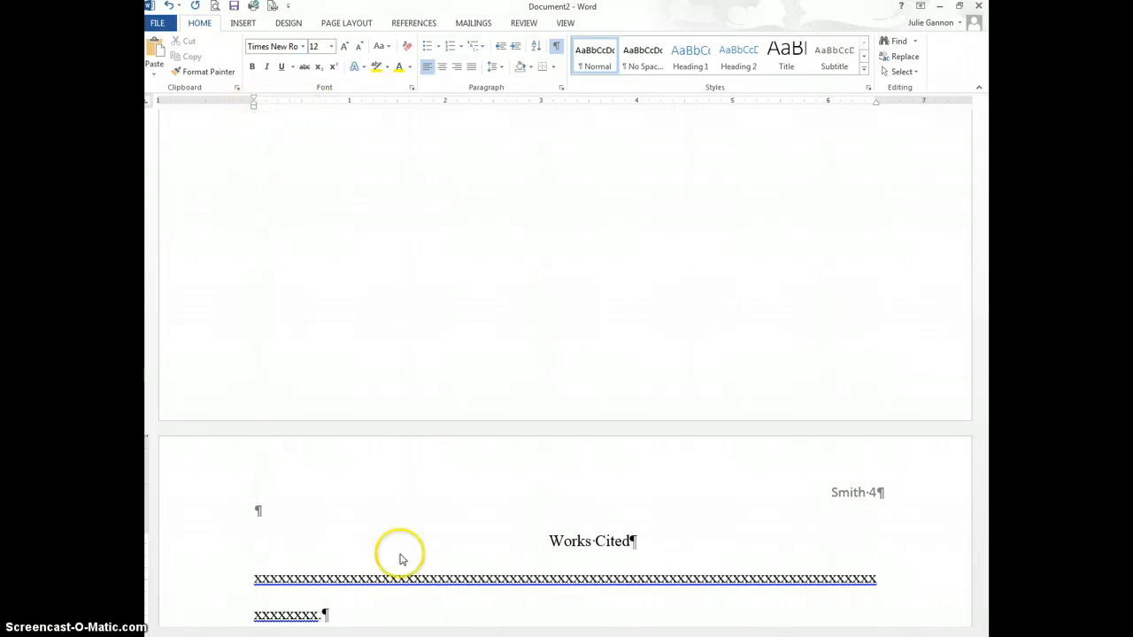
{"action": "triple_click", "coordinate": [254, 583]}
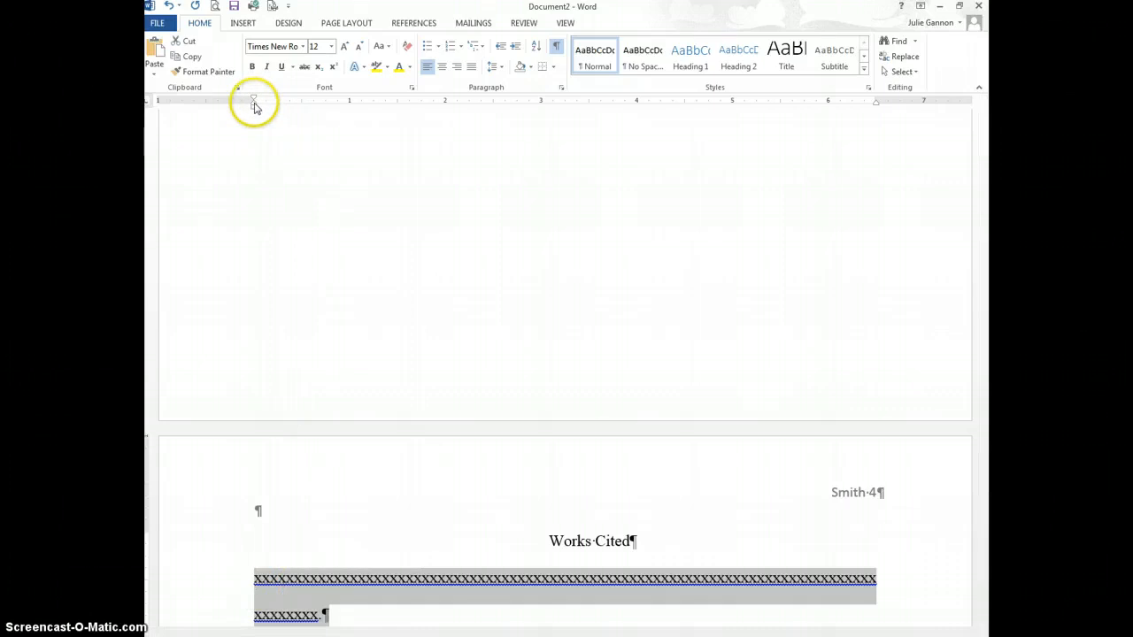
{"action": "mouse_move", "coordinate": [254, 104]}
{"action": "left_mouse_down"}
{"action": "mouse_move", "coordinate": [312, 107]}
{"action": "mouse_move", "coordinate": [301, 109]}
{"action": "left_mouse_up"}
{"action": "left_click", "coordinate": [394, 614]}
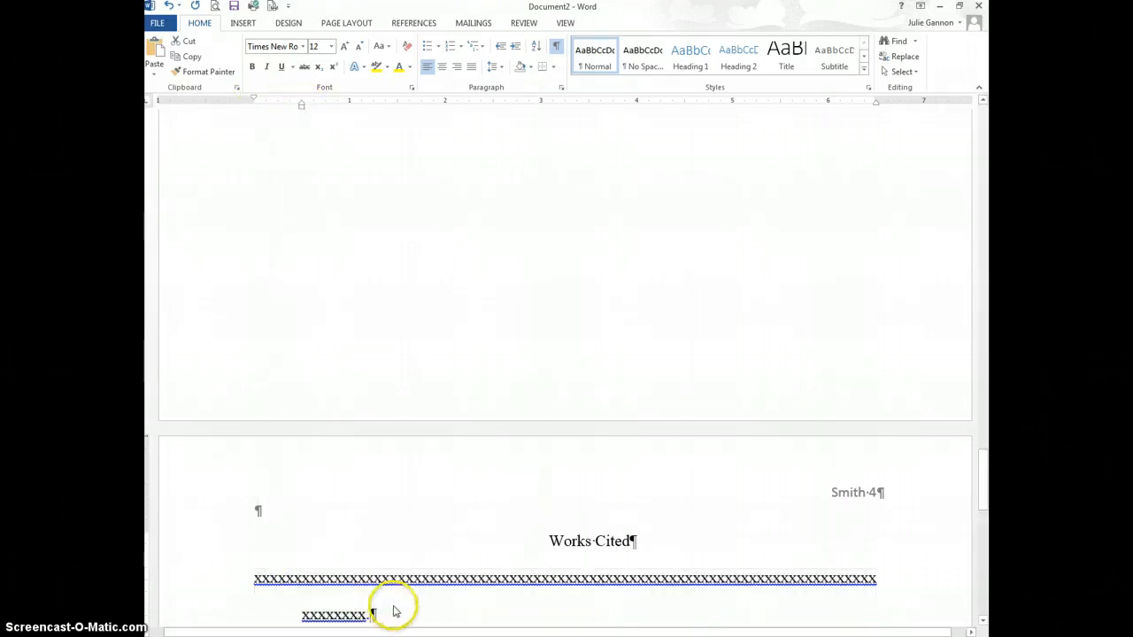
{"action": "scroll", "coordinate": [392, 602], "scroll_direction": "down", "scroll_amount": 1}
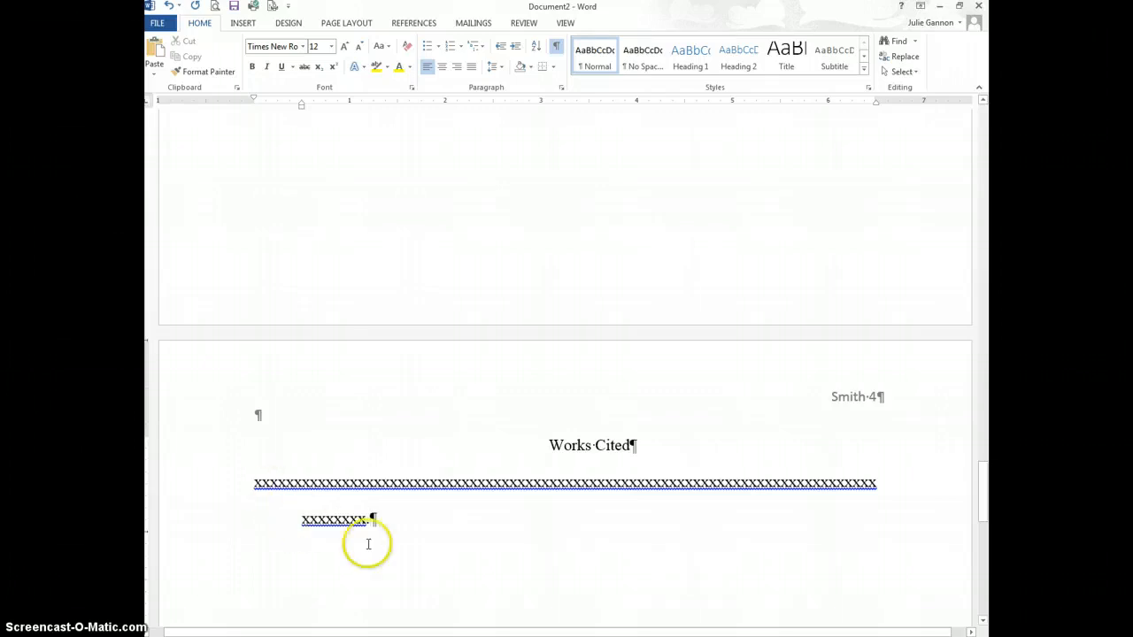
{"action": "left_click", "coordinate": [395, 629]}
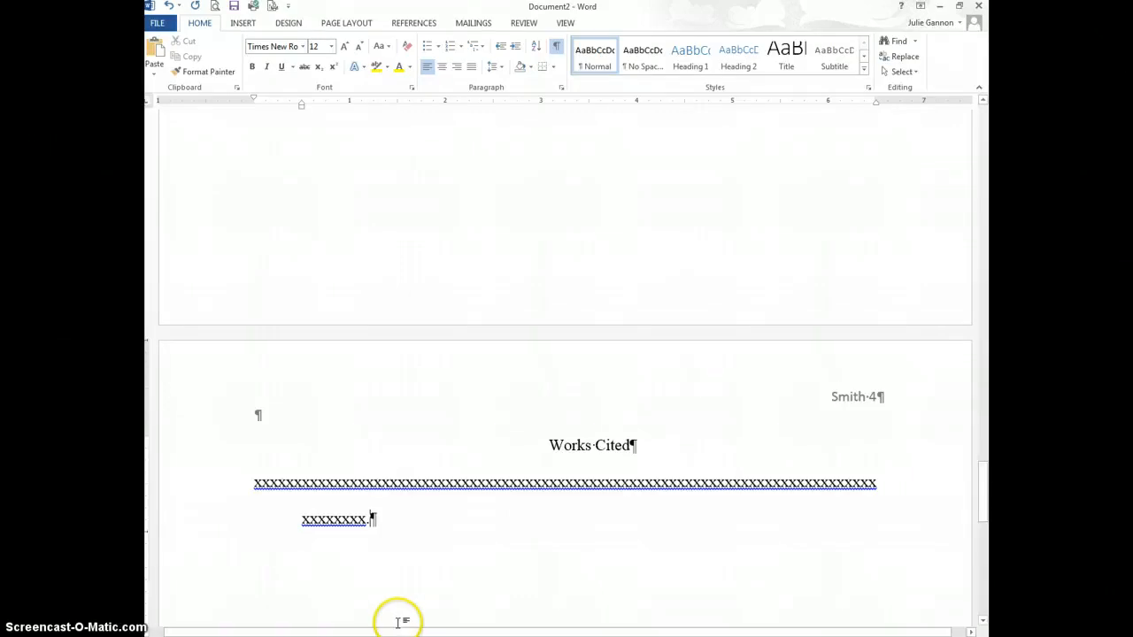